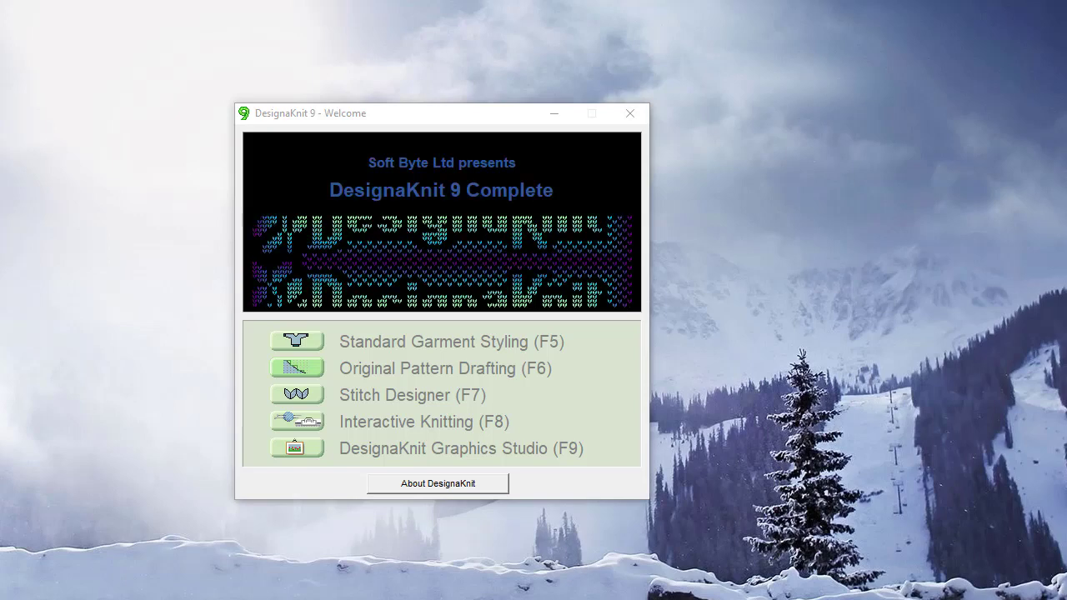
Step: Launch the Original Pattern Drafting (F6) module from the DesignaKnit 9 welcome screen
click(300, 374)
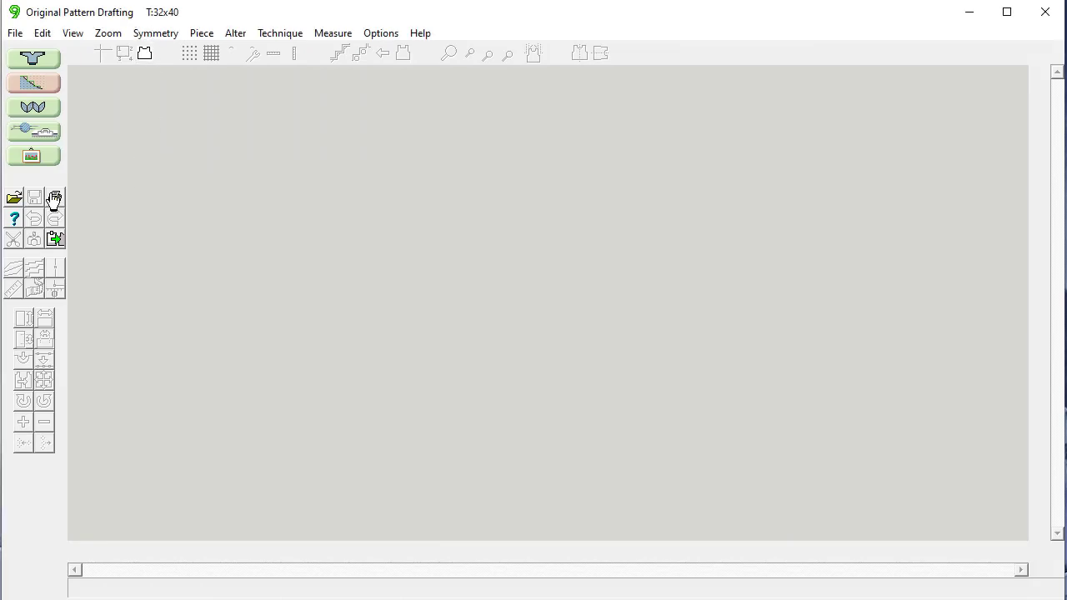
click(14, 198)
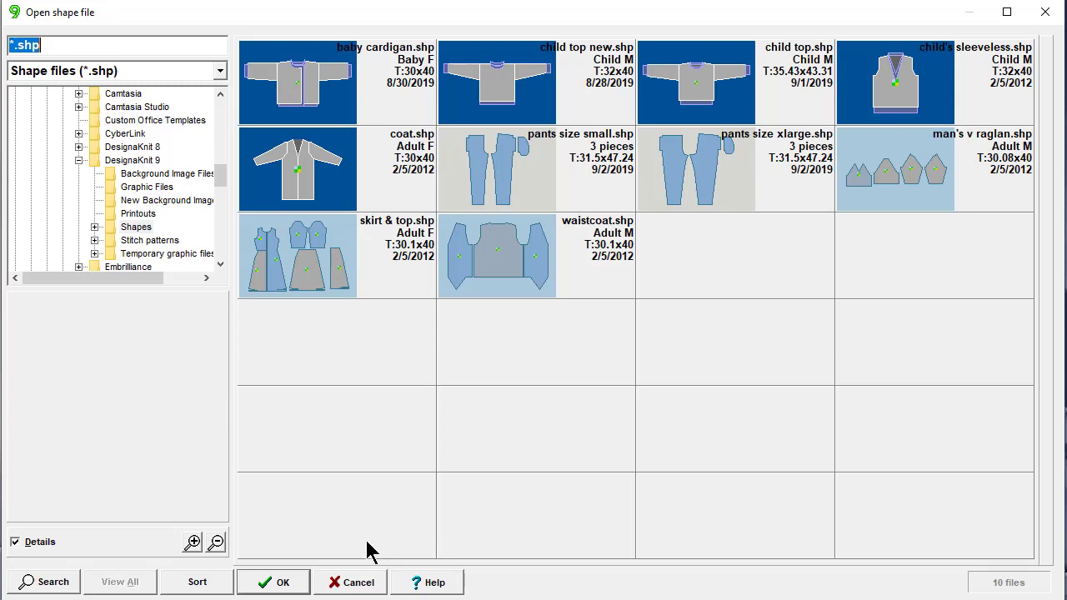
click(354, 585)
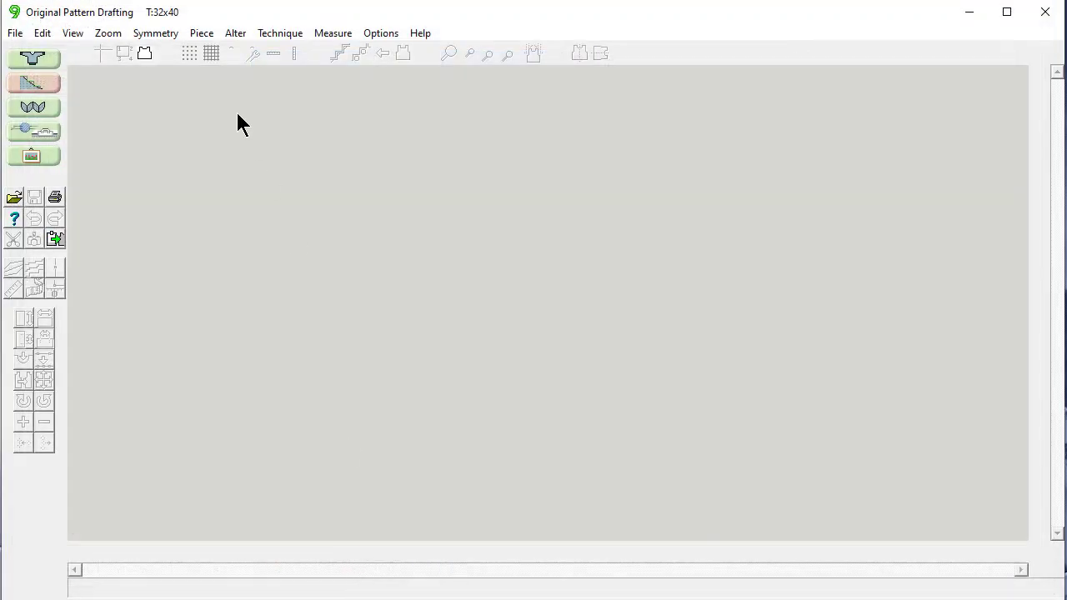
Step: Create a new folder named 'Grading files' inside the Shapes folder
click(15, 33)
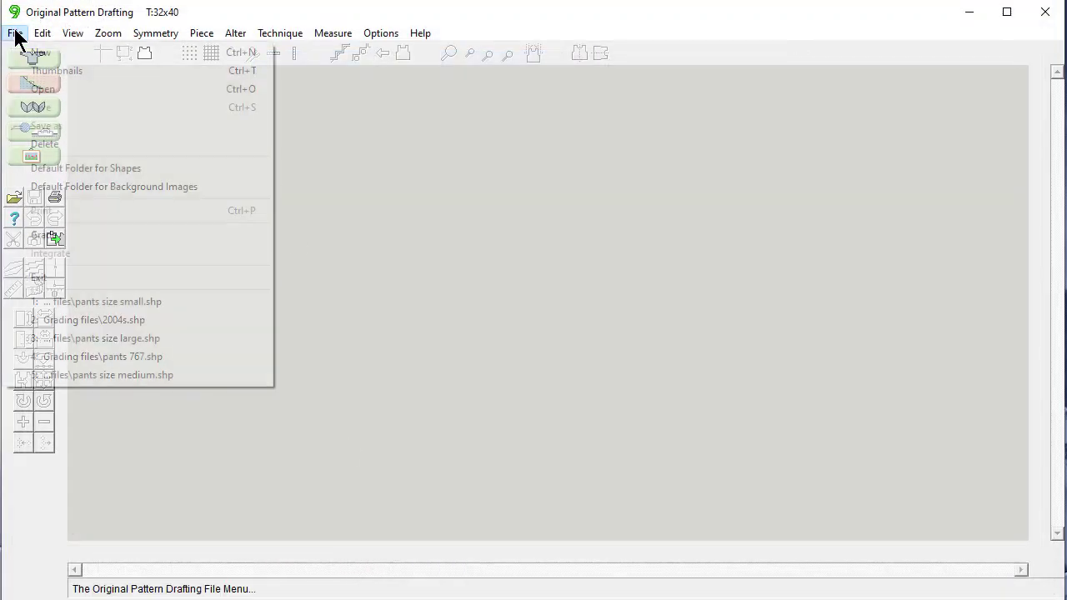
click(24, 87)
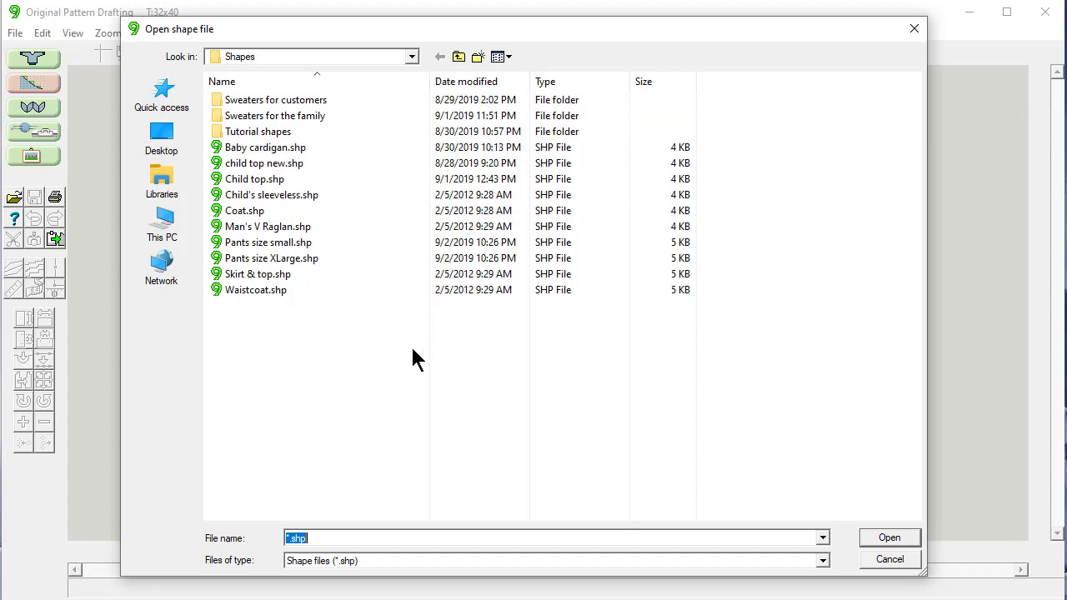
click(478, 59)
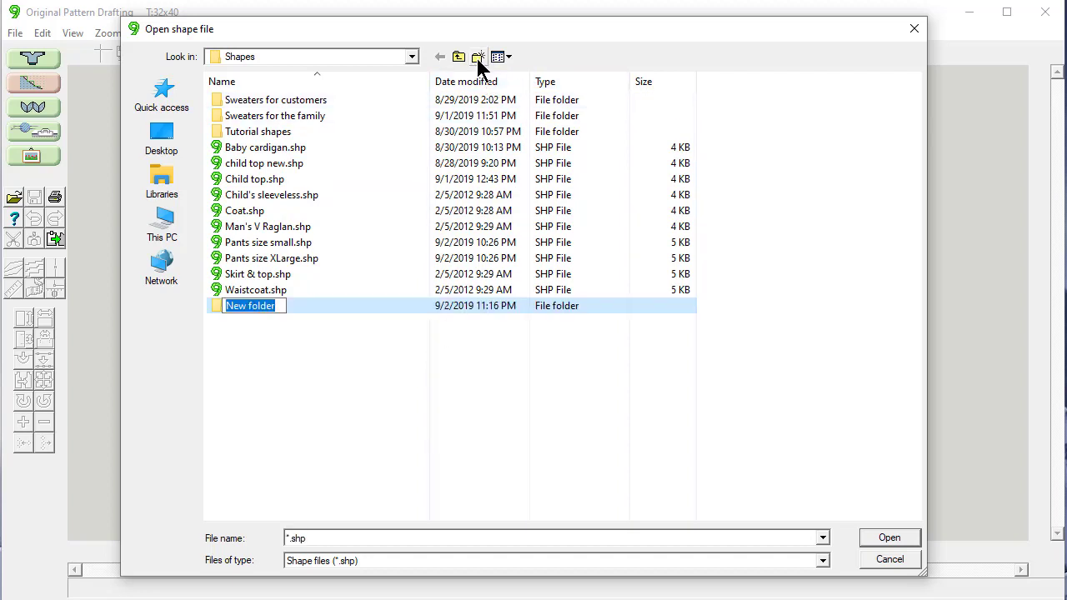
text(Grad)
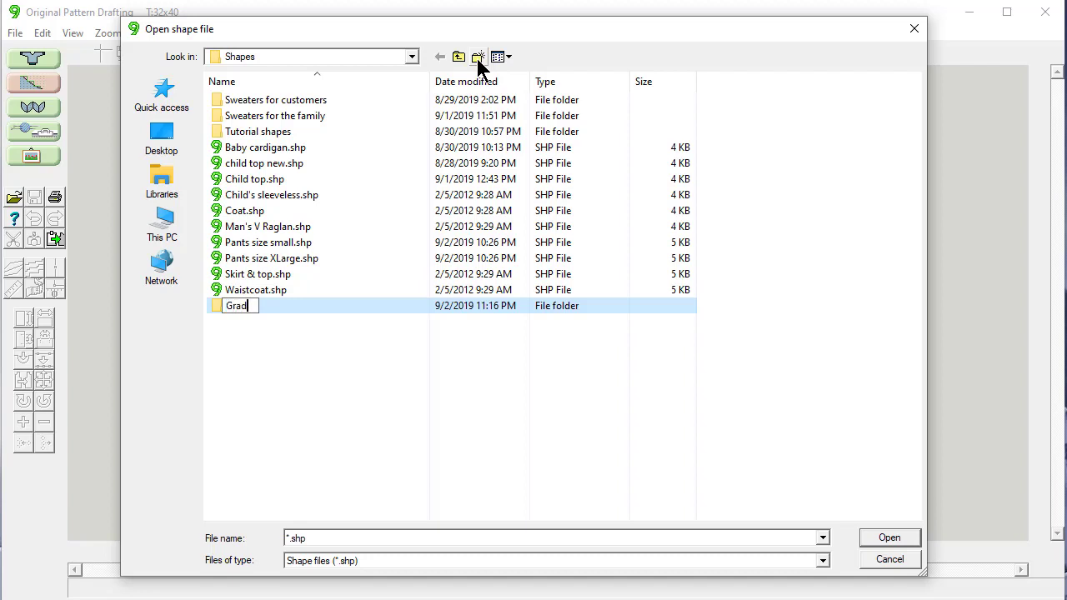
text(ing files)
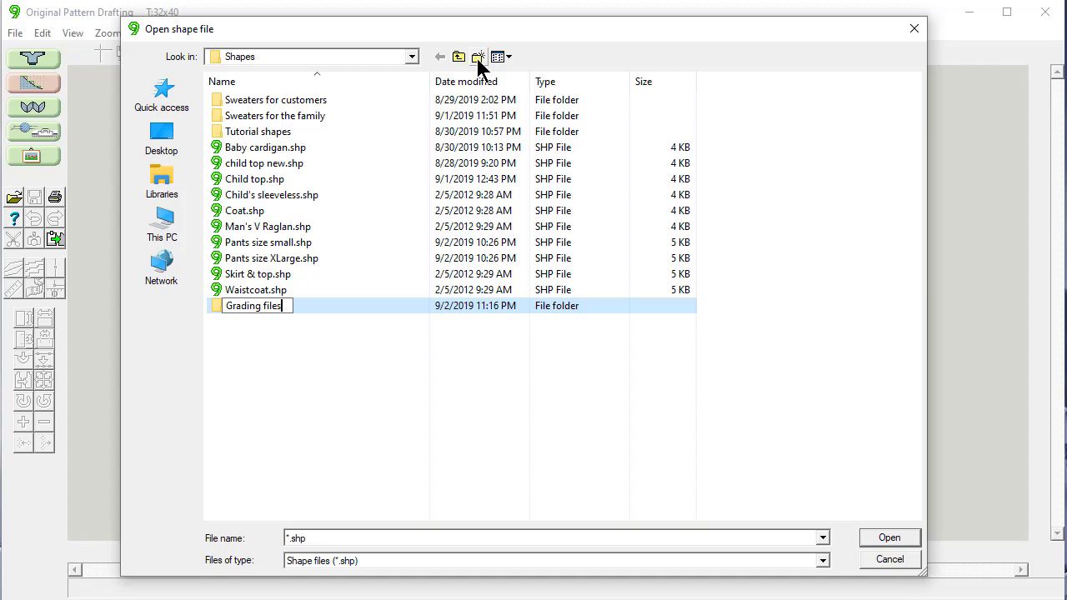
key(Return)
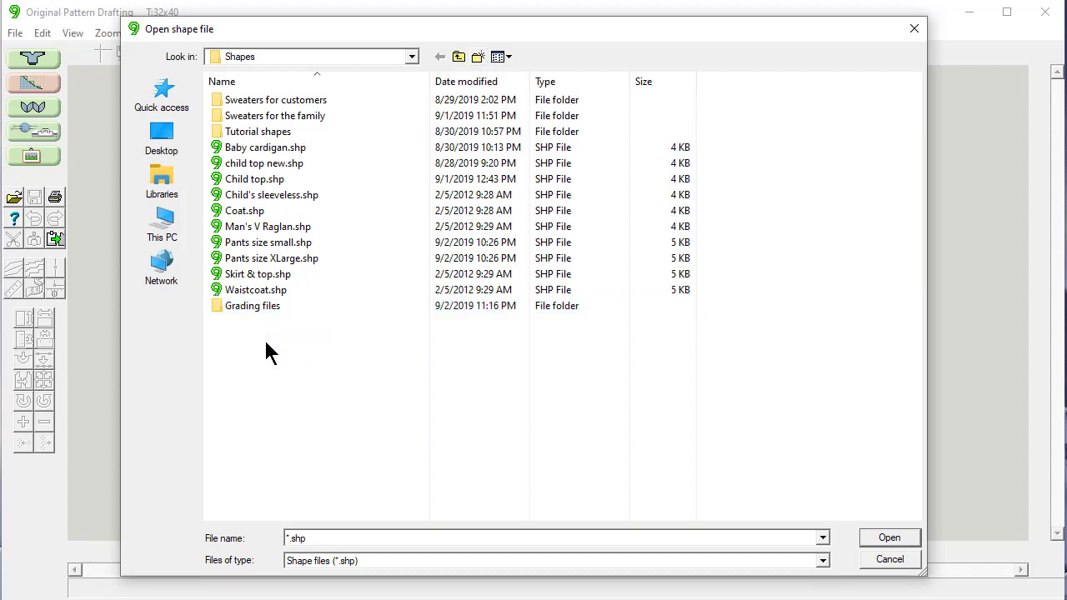
Step: Move Pants size small.shp and Pants size XLarge.shp into Grading files, then cancel the dialog
click(264, 244)
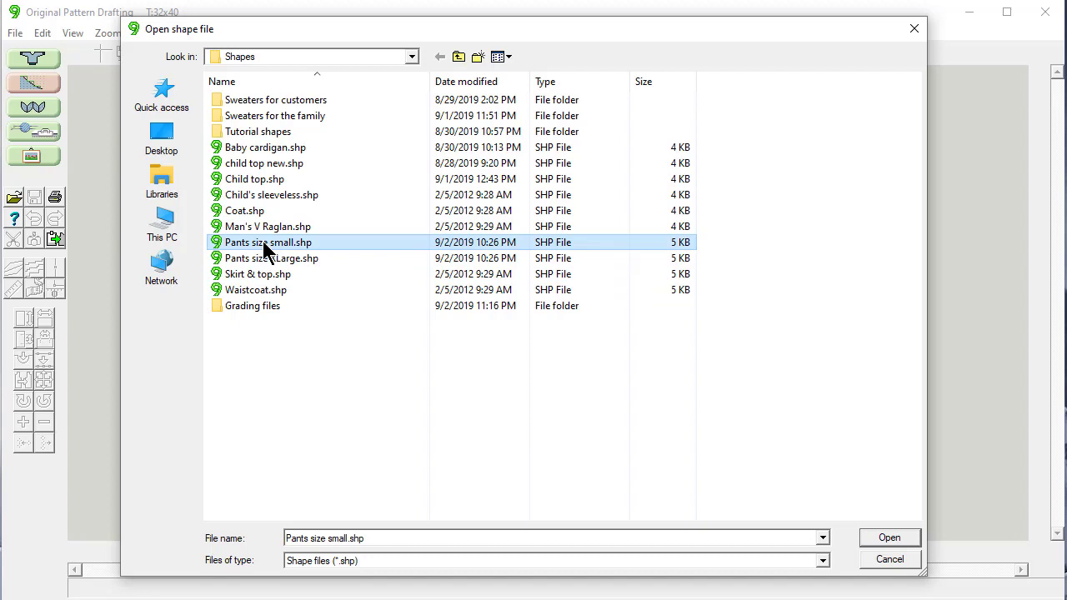
drag(263, 243, 257, 304)
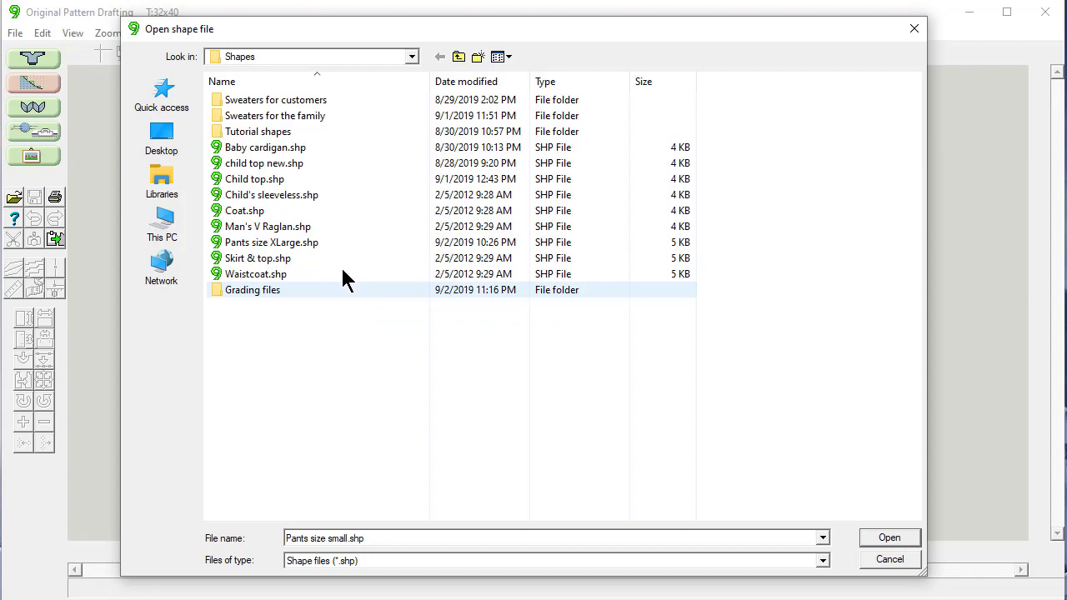
click(276, 243)
drag(276, 257, 253, 294)
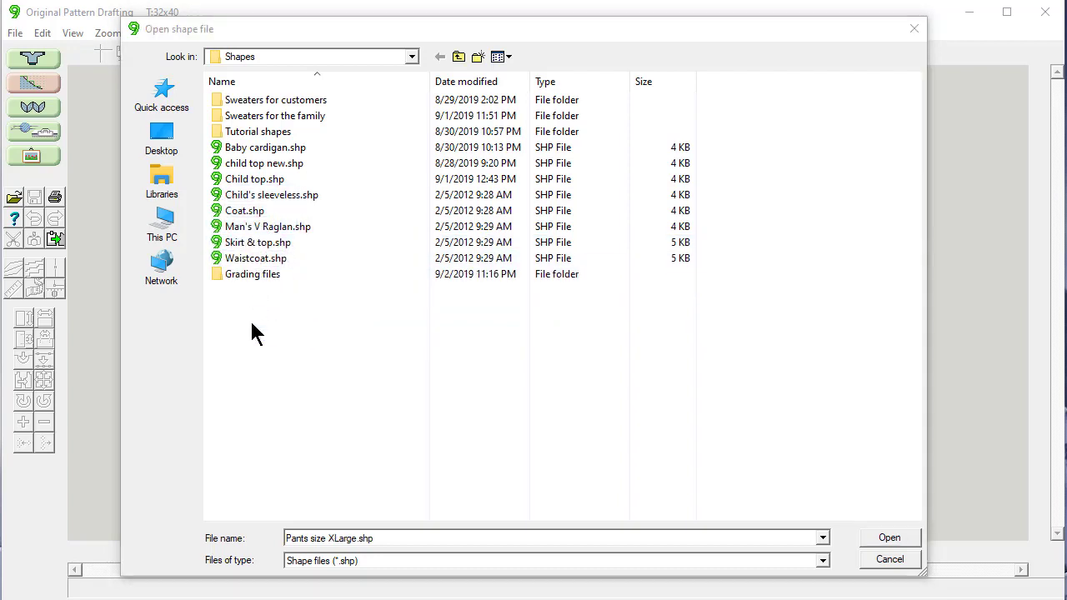
double_click(219, 273)
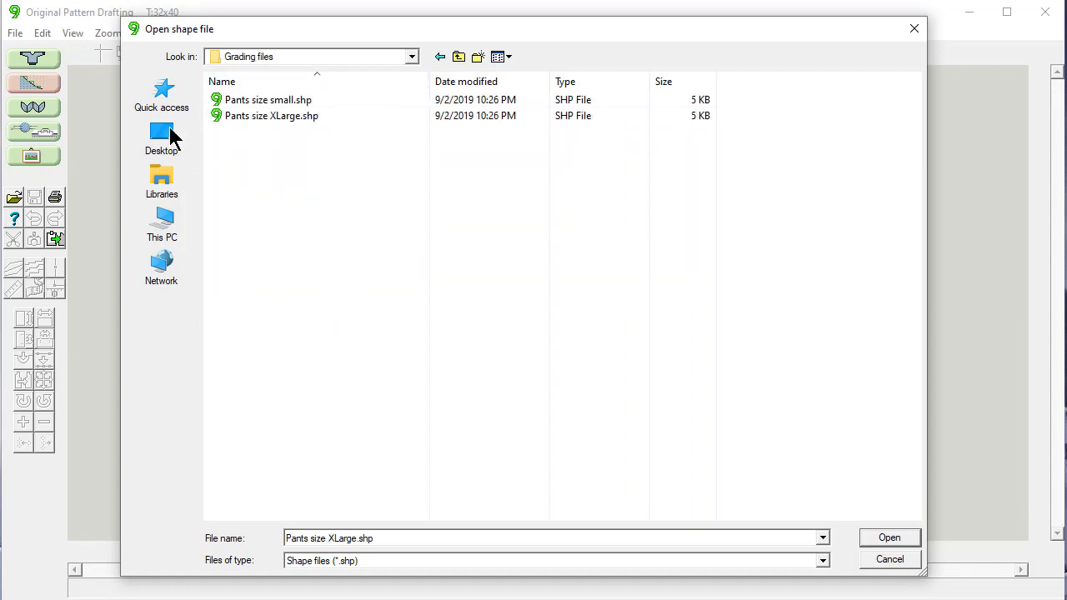
click(459, 59)
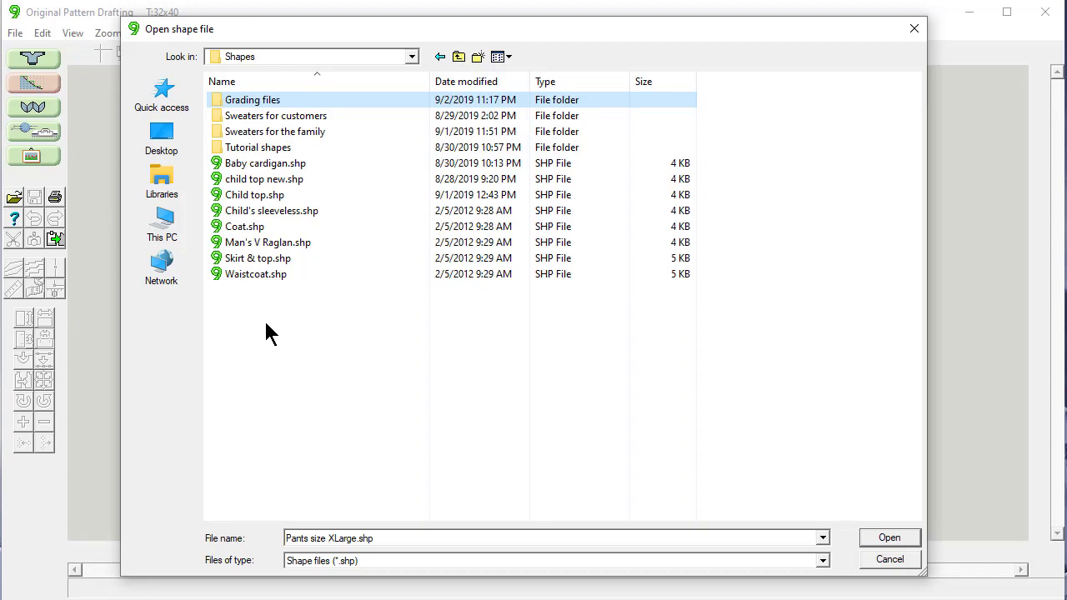
click(888, 560)
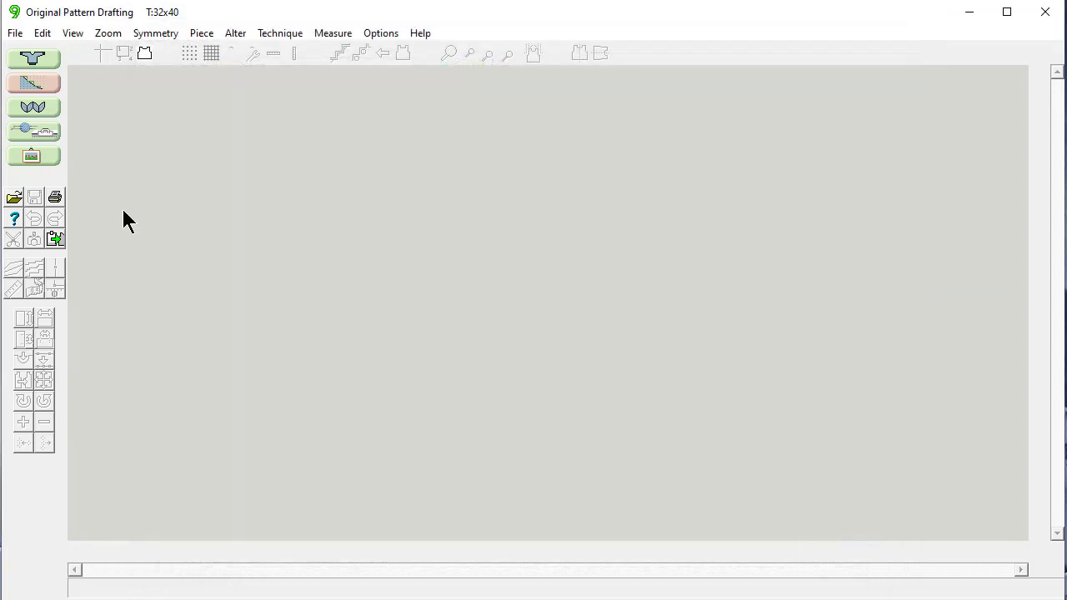
Step: Open pants size small.shp from the Grading files folder via the thumbnail browser
click(14, 201)
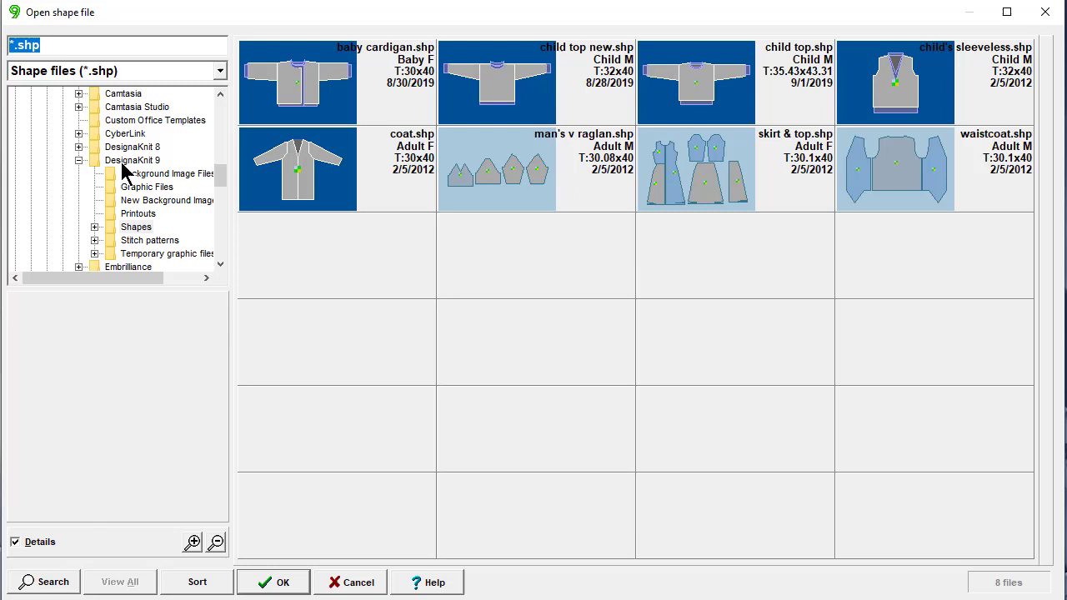
click(93, 227)
click(167, 217)
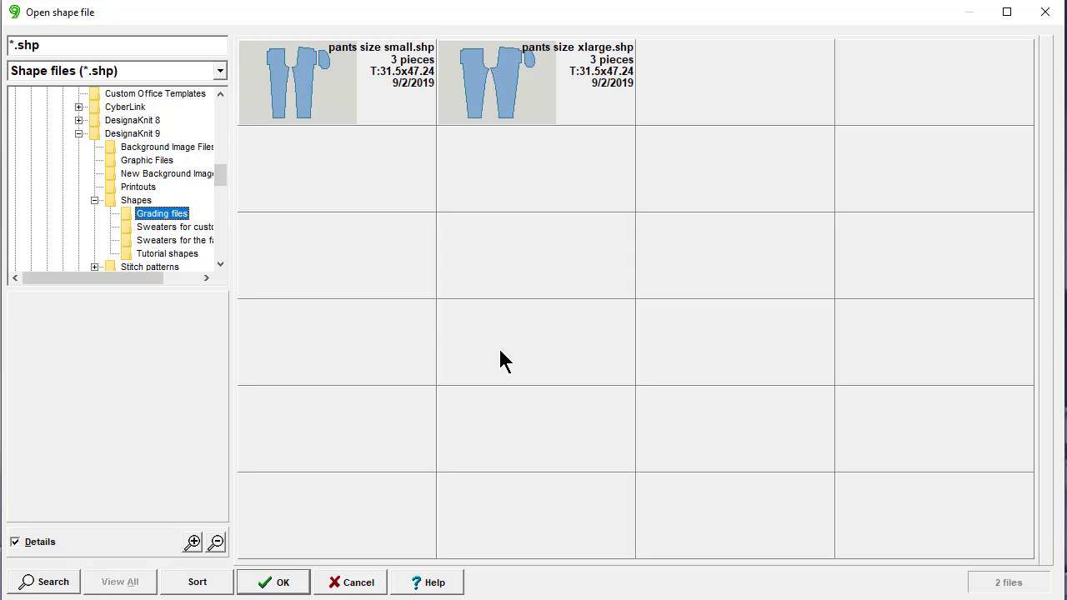
click(305, 84)
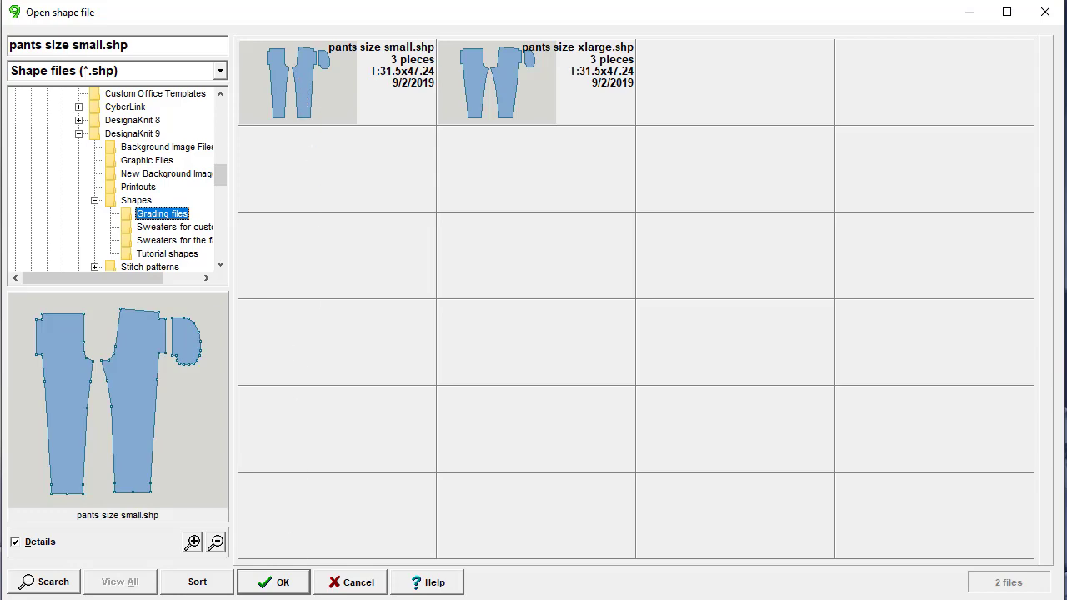
click(279, 586)
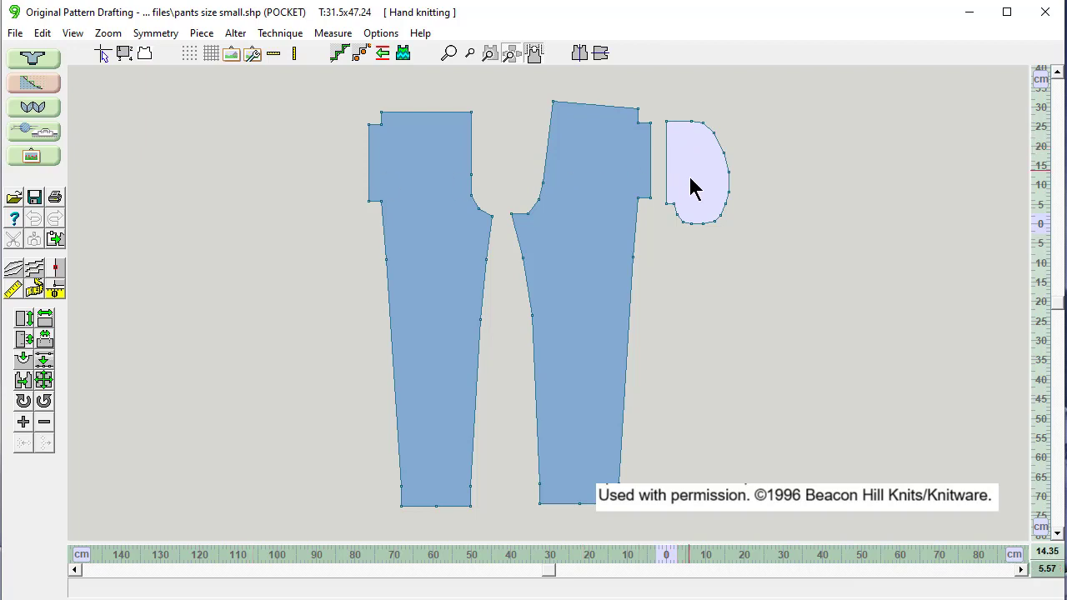
Step: Select the back, front and pocket pieces of the small pattern in turn
click(584, 230)
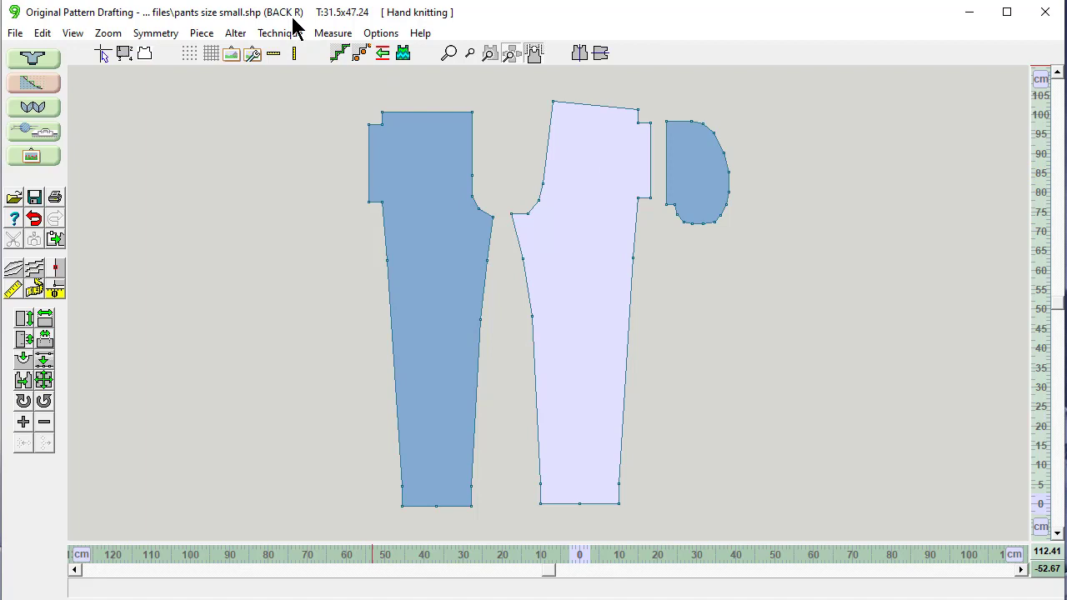
click(436, 274)
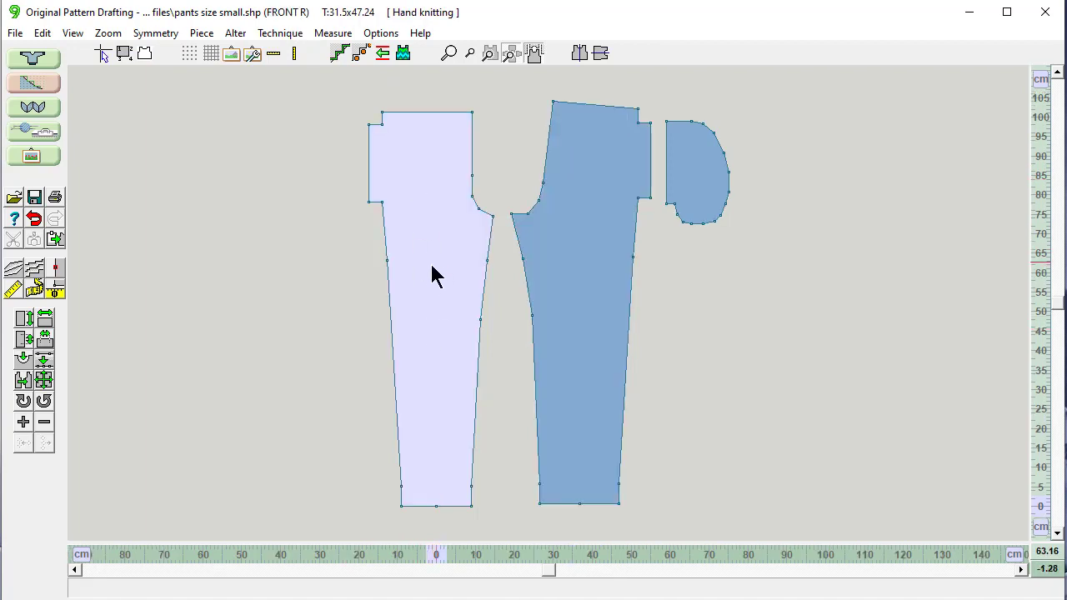
key(Tab)
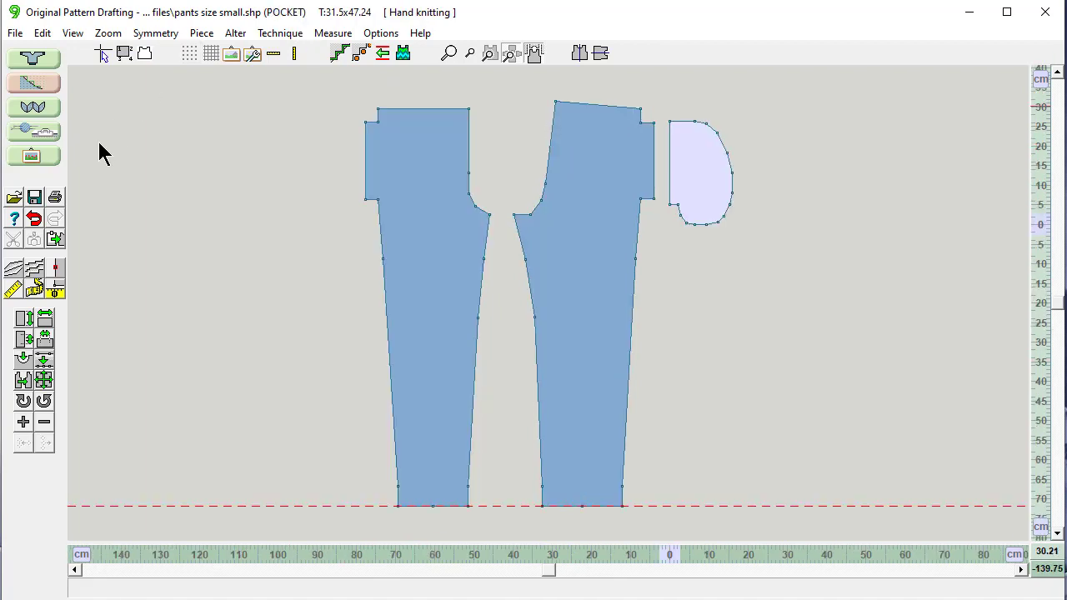
Step: Open pants size xlarge.shp without saving the small pattern, and select its FRONT R piece
click(15, 198)
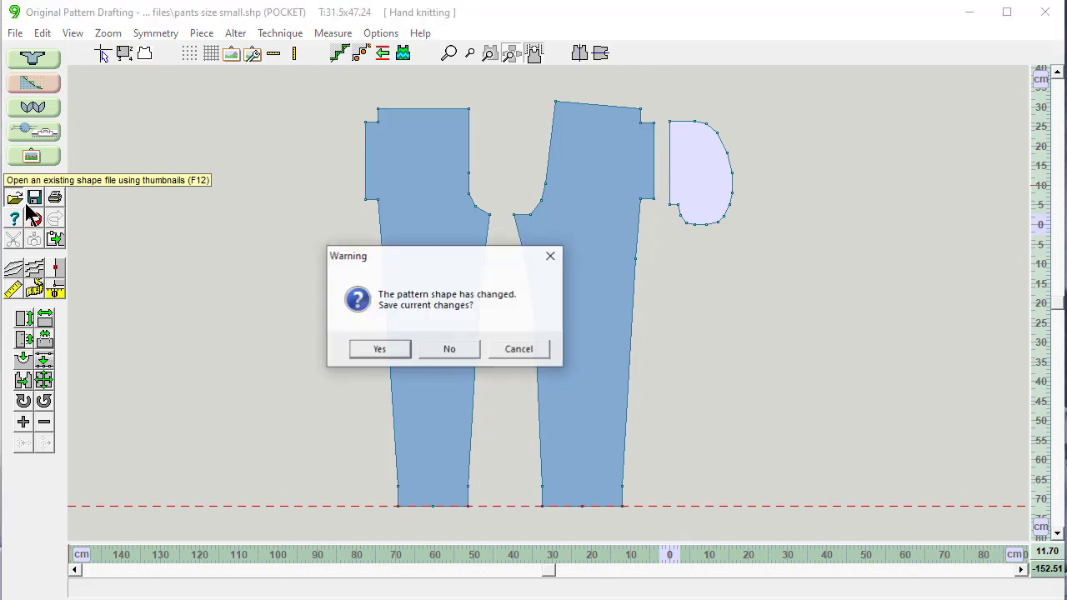
click(452, 347)
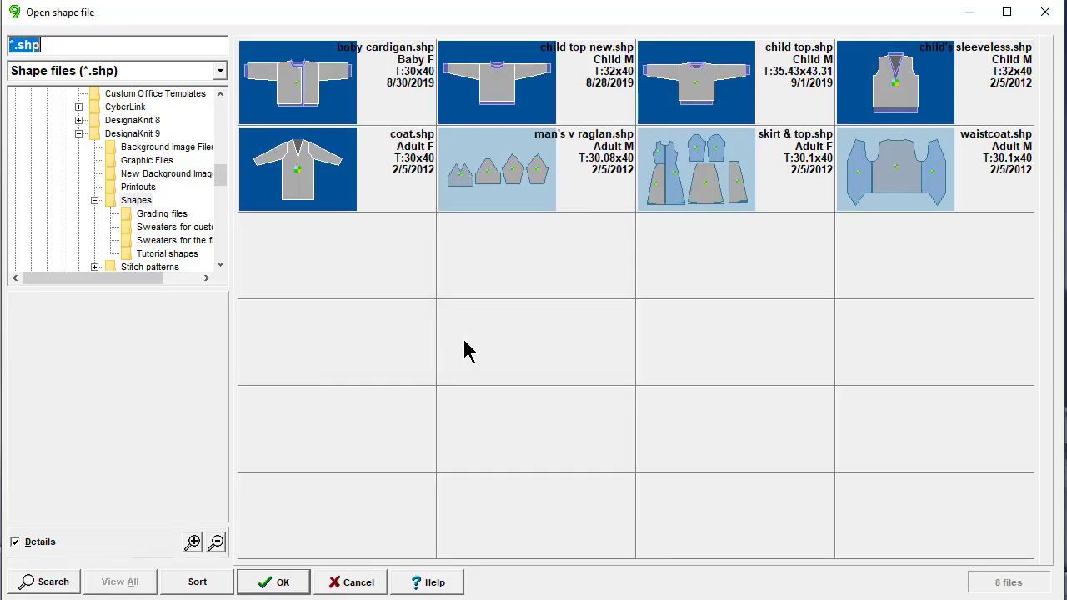
click(160, 214)
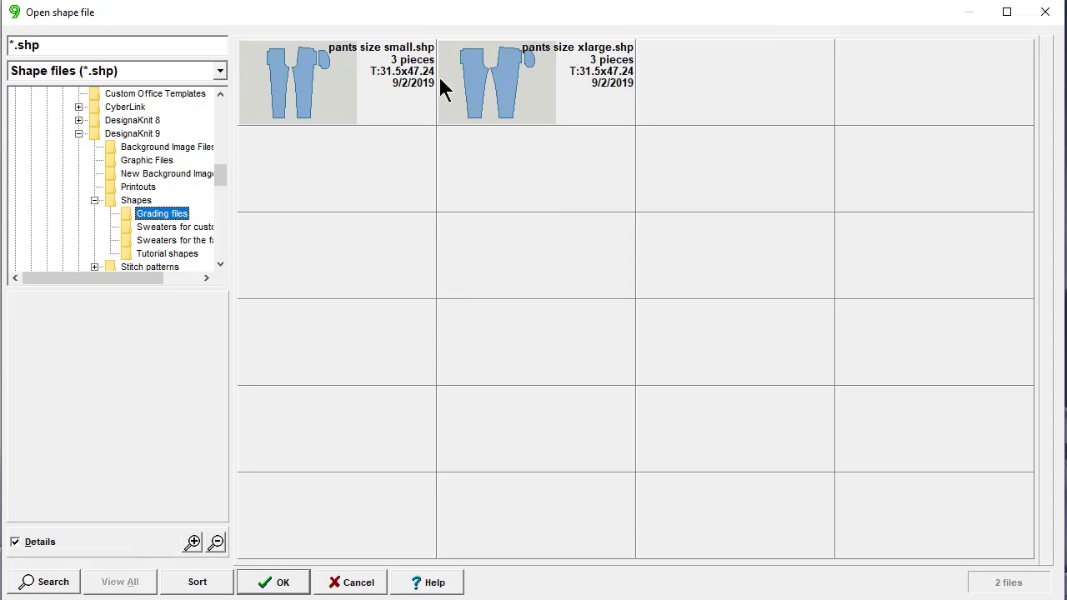
click(495, 89)
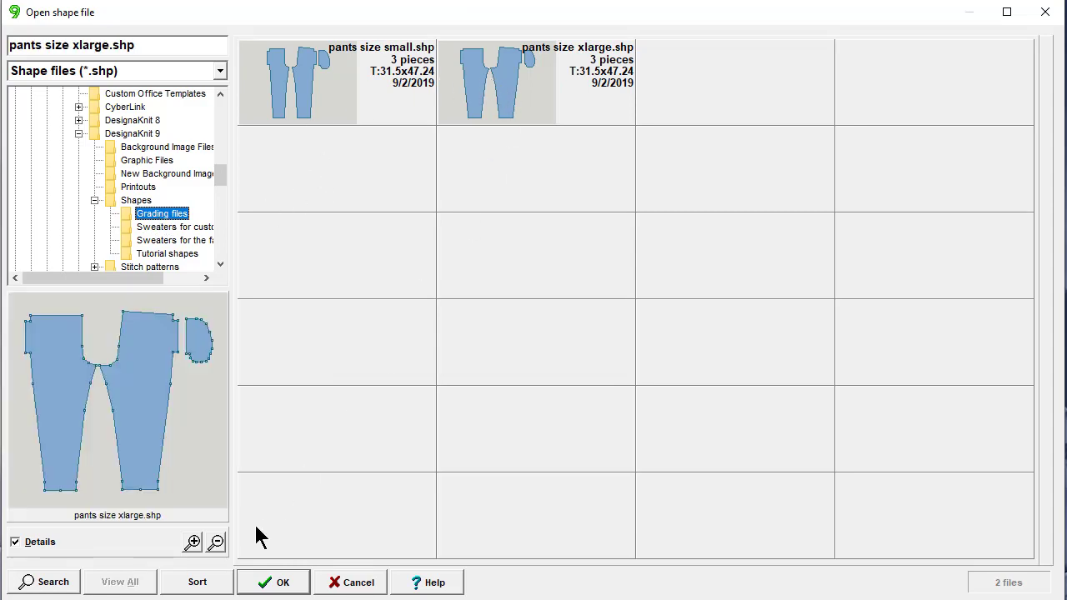
click(274, 583)
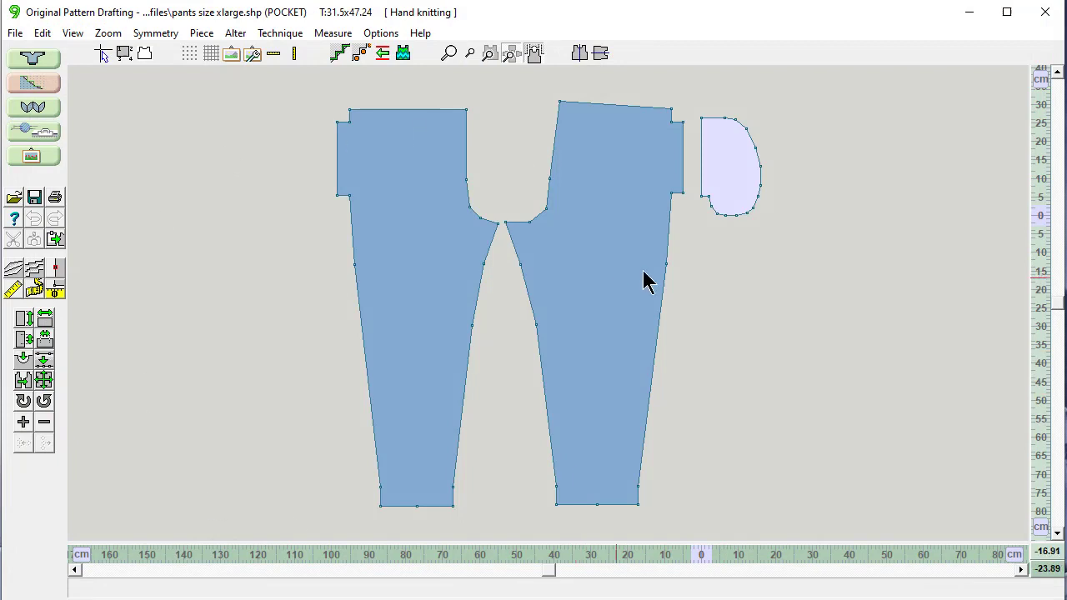
click(610, 204)
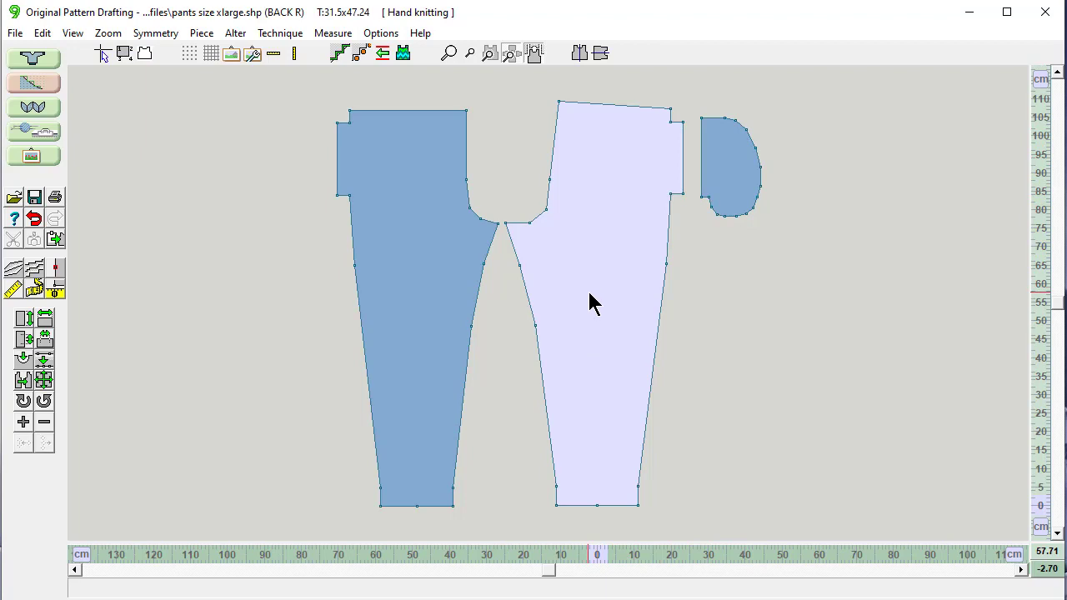
click(409, 240)
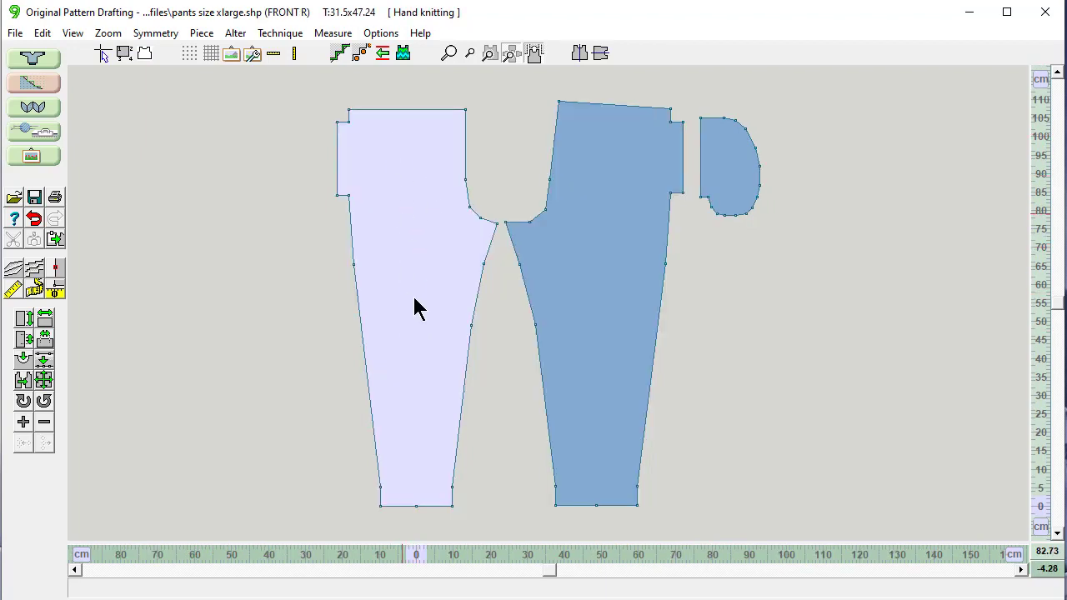
Step: Import the FRONT R piece from pants size small.shp as a new piece named FRONT R Small
click(203, 35)
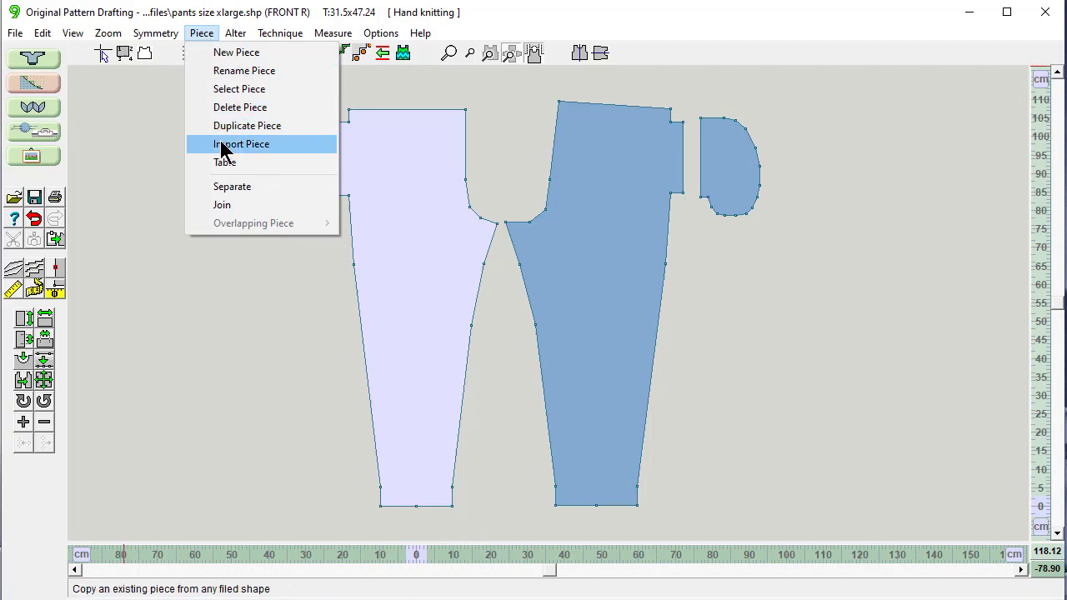
click(224, 148)
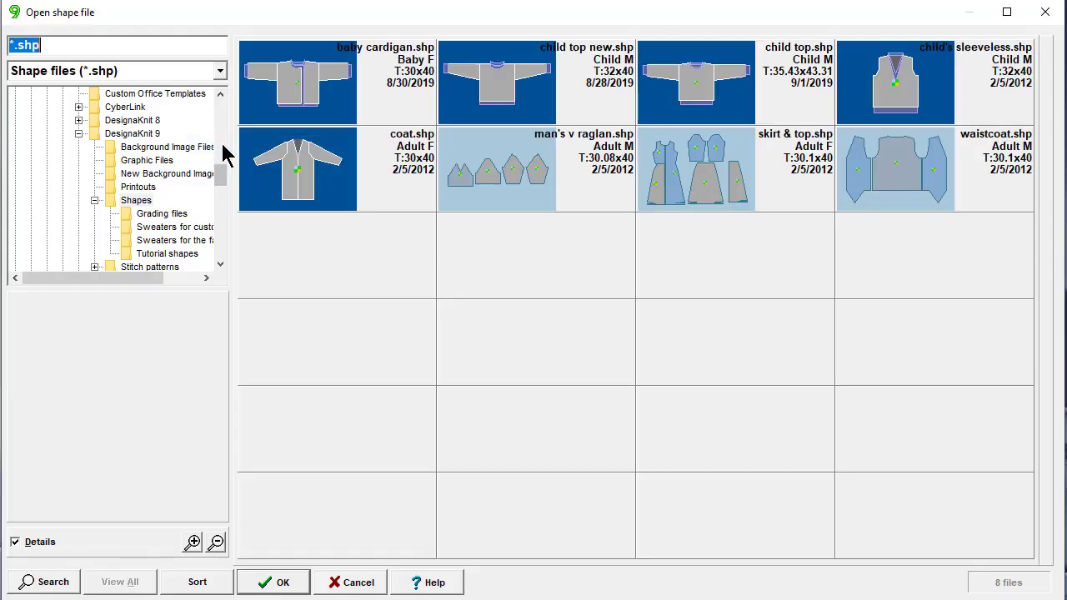
click(162, 214)
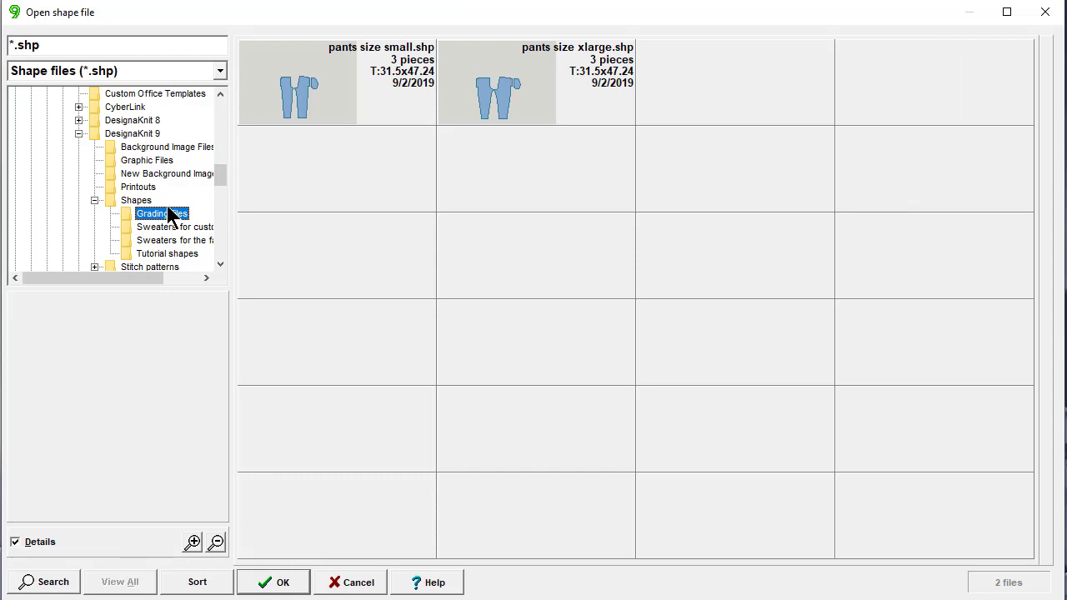
click(300, 94)
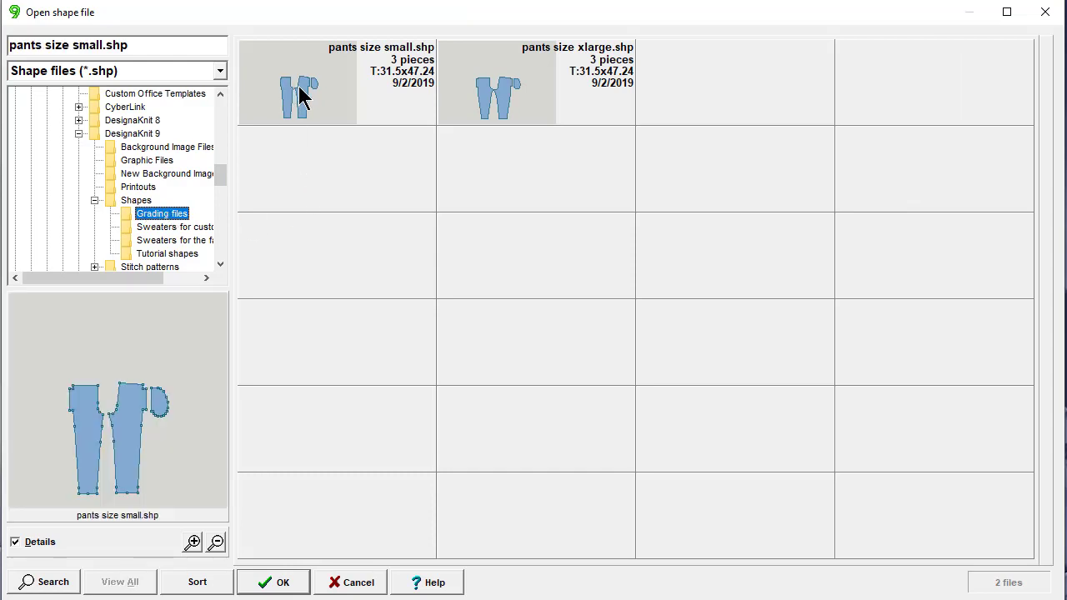
click(282, 584)
click(410, 210)
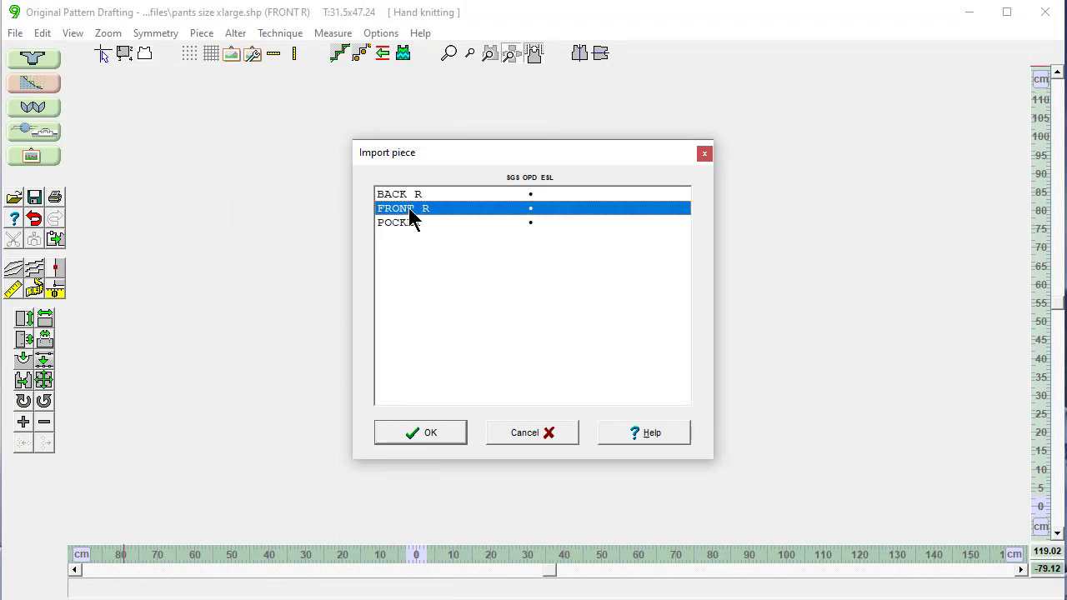
click(419, 433)
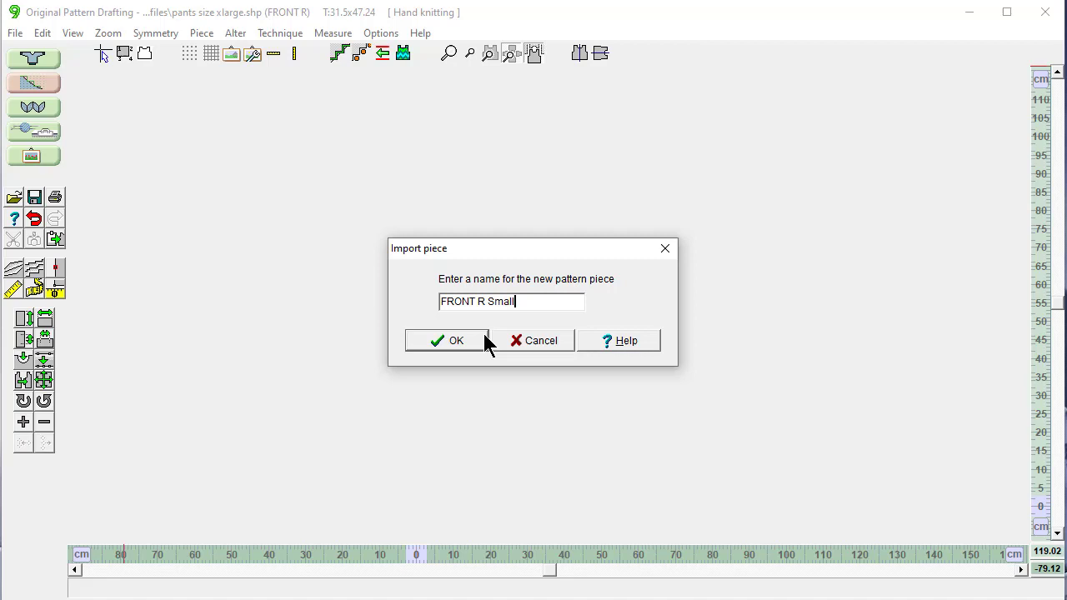
click(450, 344)
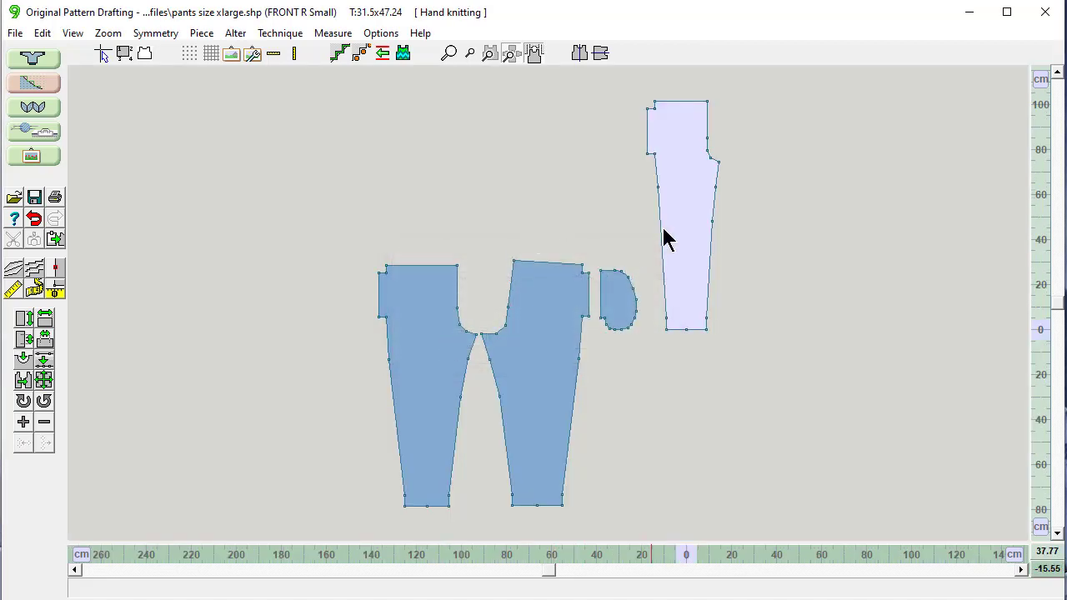
Step: Drag the imported FRONT R Small piece to the left of the xlarge pieces
drag(662, 238, 328, 372)
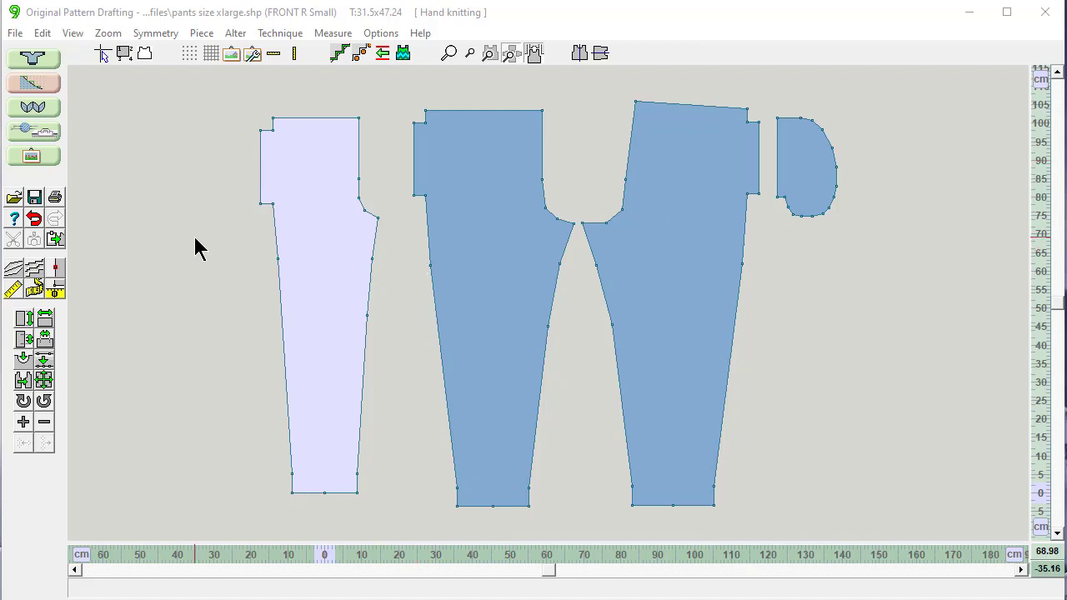
Step: Turn on point numbering and select the xlarge front, then FRONT R Small, to compare numbers
click(124, 52)
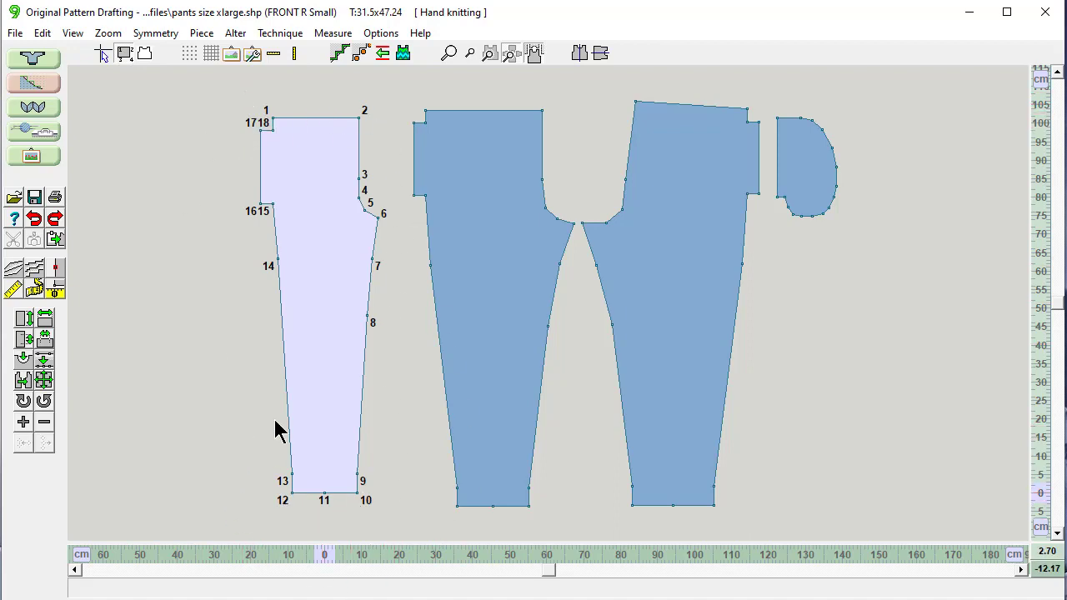
click(481, 219)
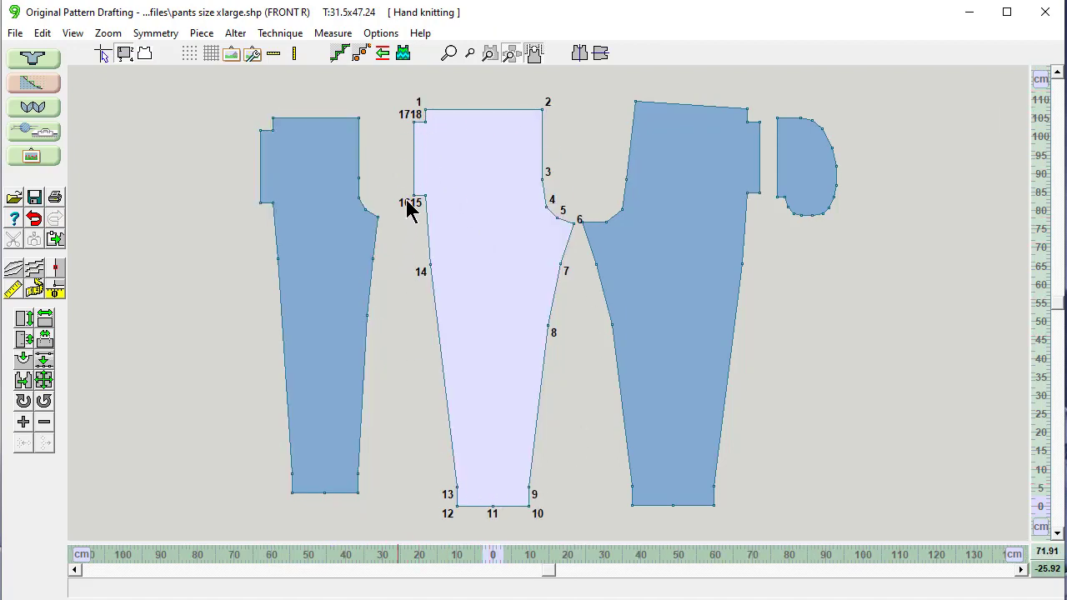
click(327, 283)
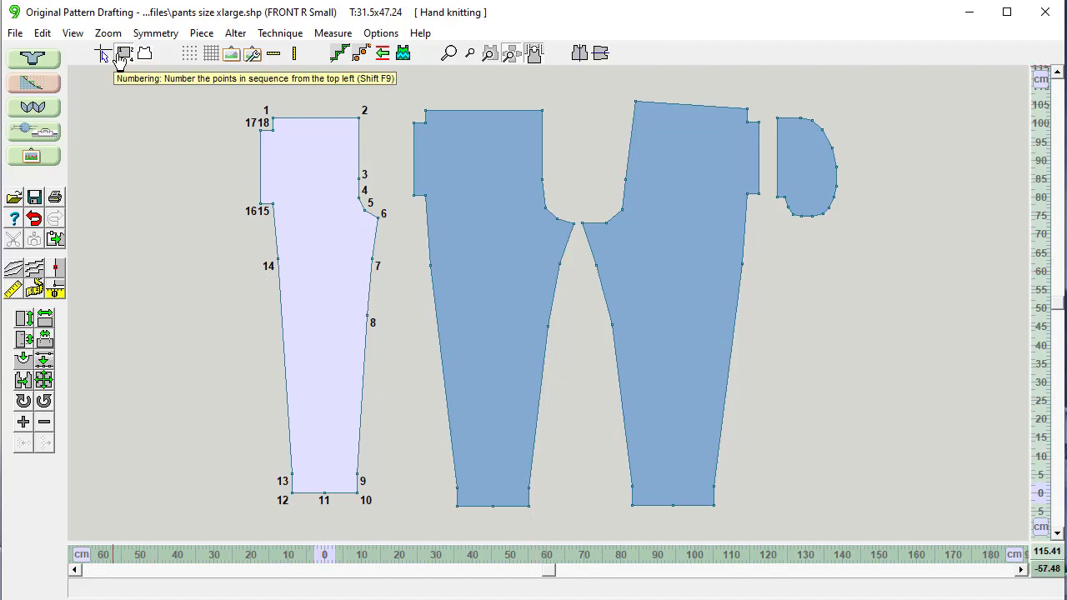
Step: Measure both front inseams crotch to hem: 74.7 on the small, 77.7 on the xlarge
click(122, 56)
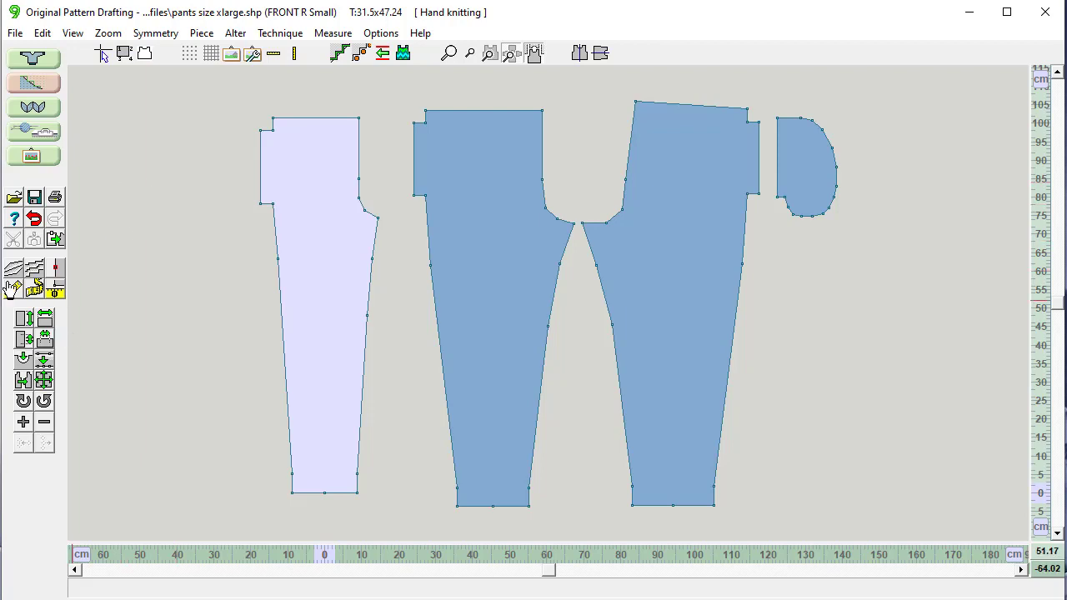
click(35, 289)
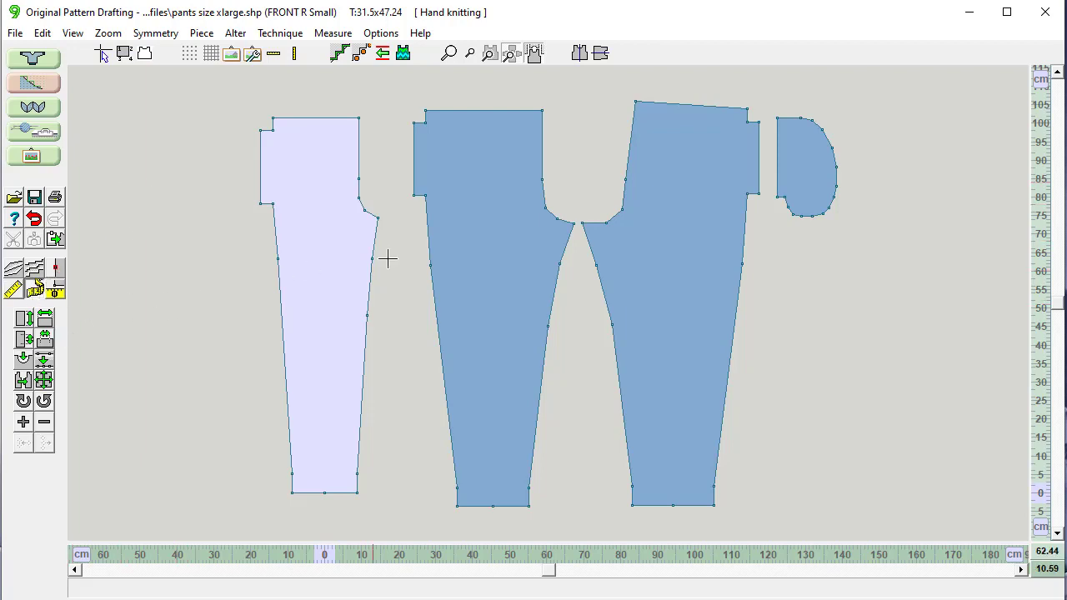
click(377, 218)
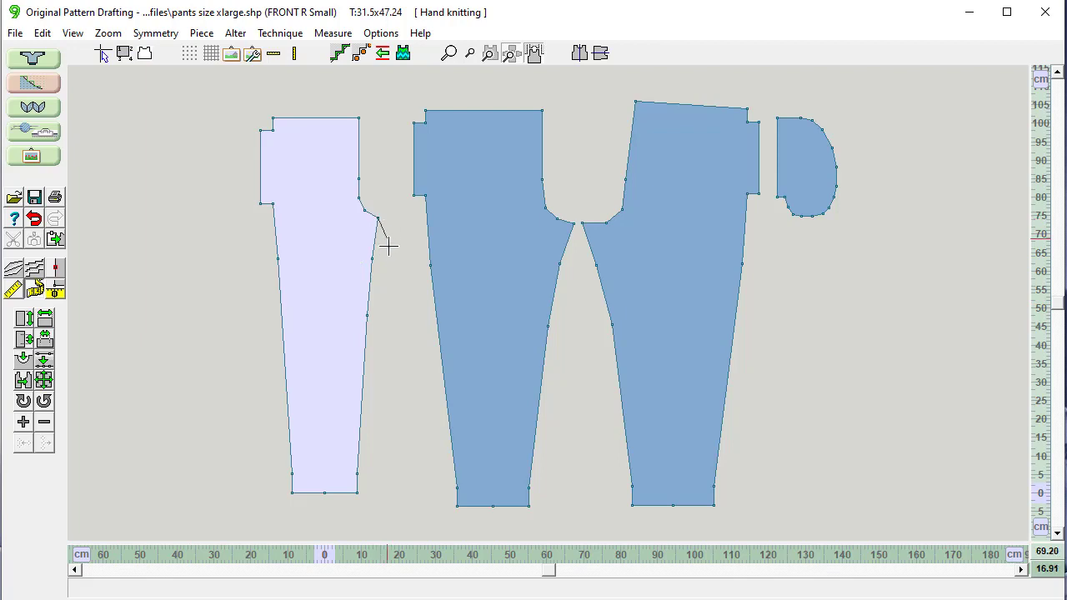
click(356, 503)
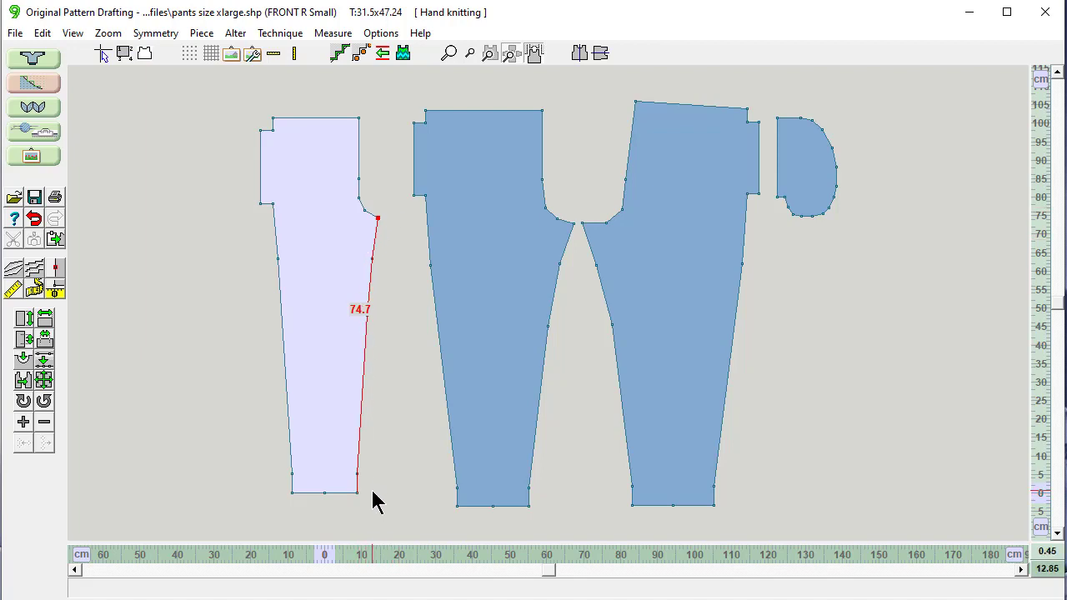
click(496, 268)
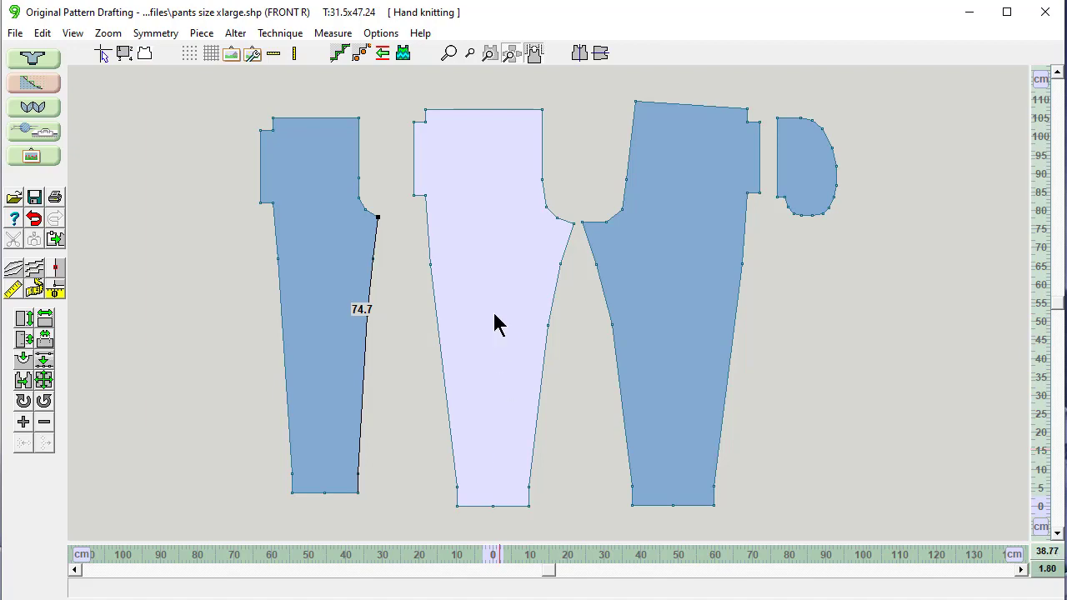
click(38, 288)
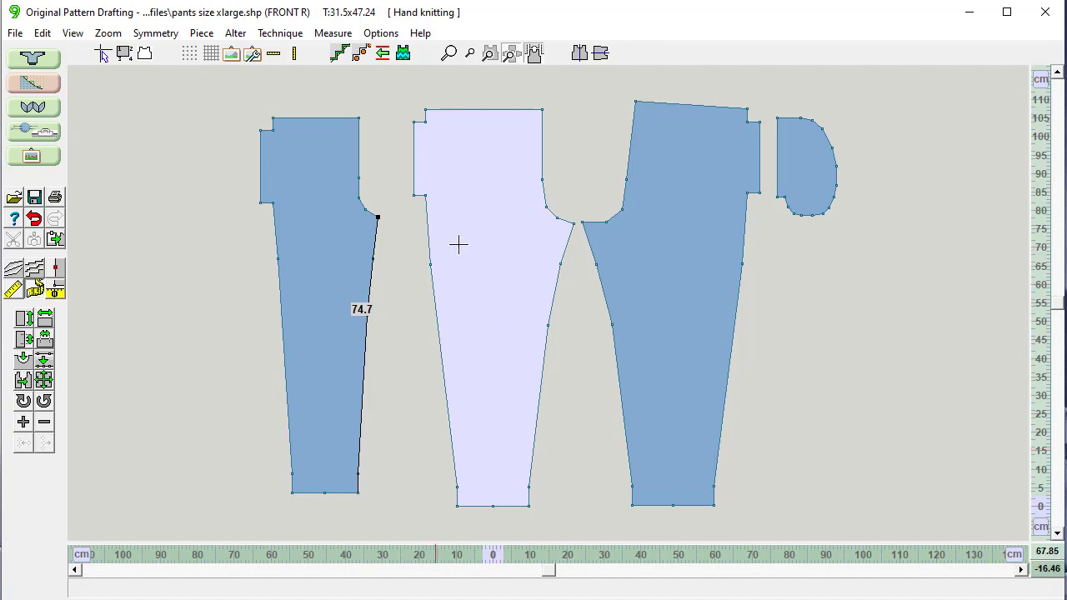
click(574, 224)
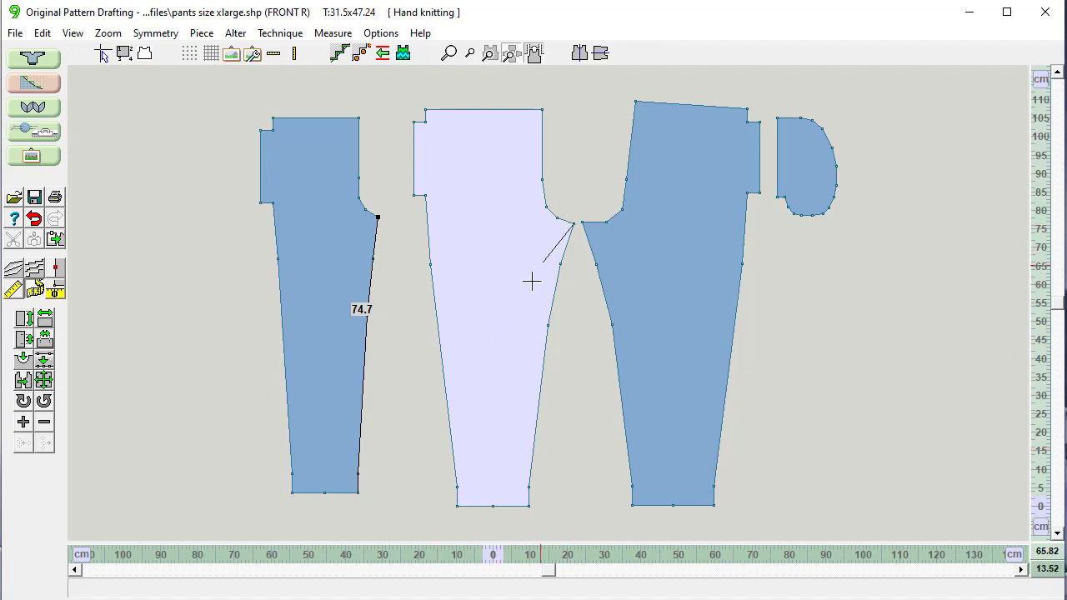
click(529, 487)
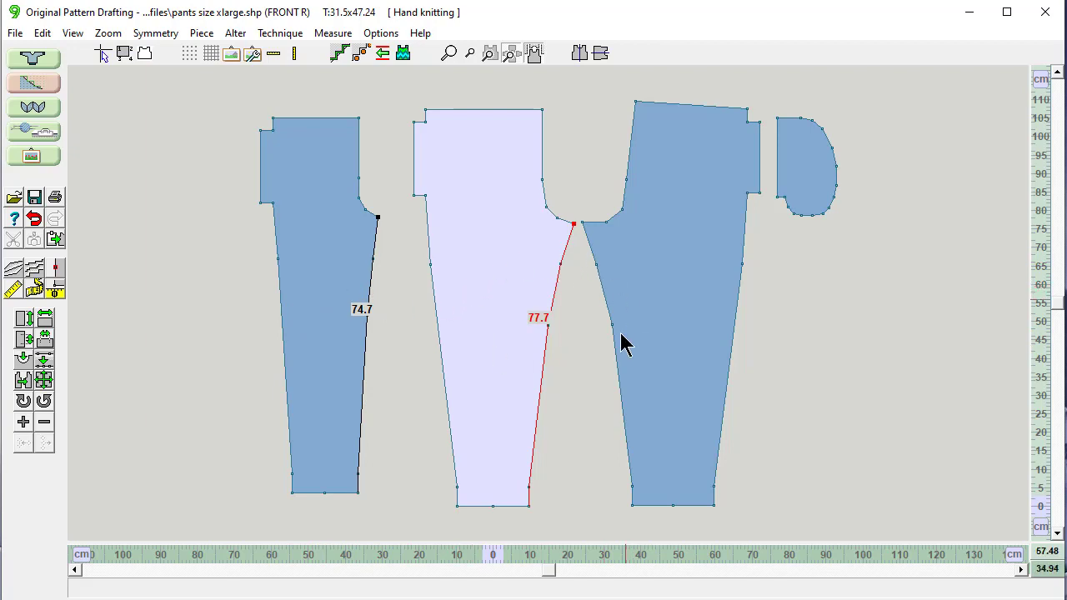
Step: Delete the FRONT R Small piece and confirm the erase
click(332, 255)
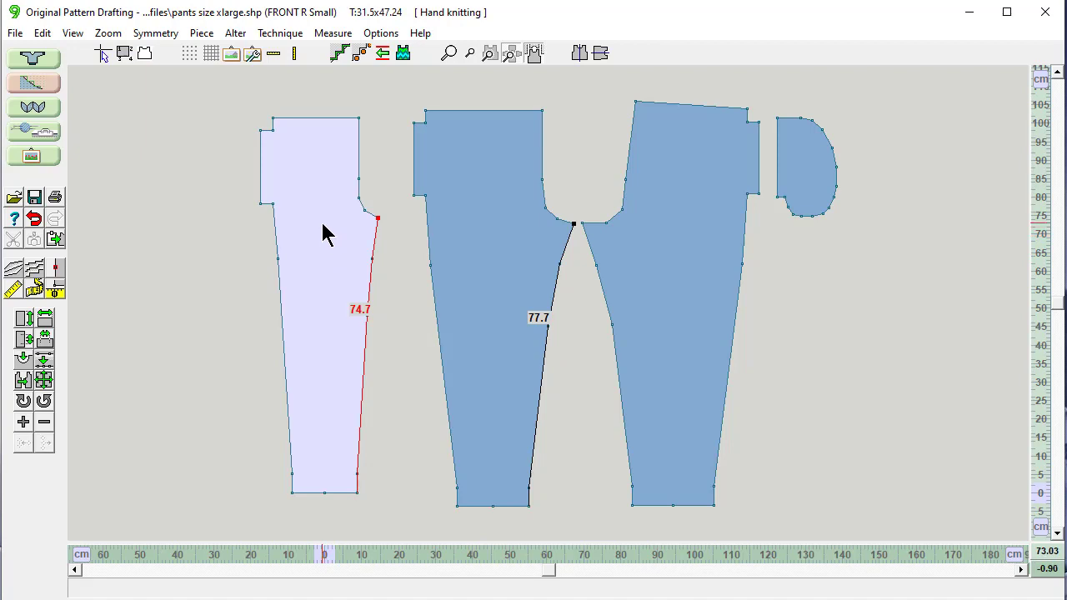
key(Delete)
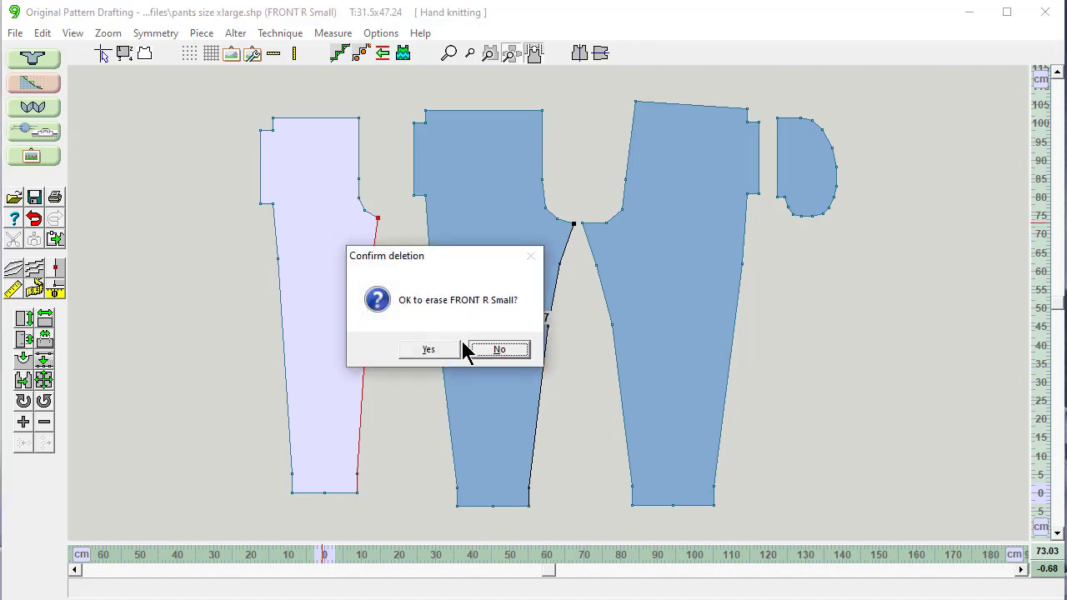
click(427, 350)
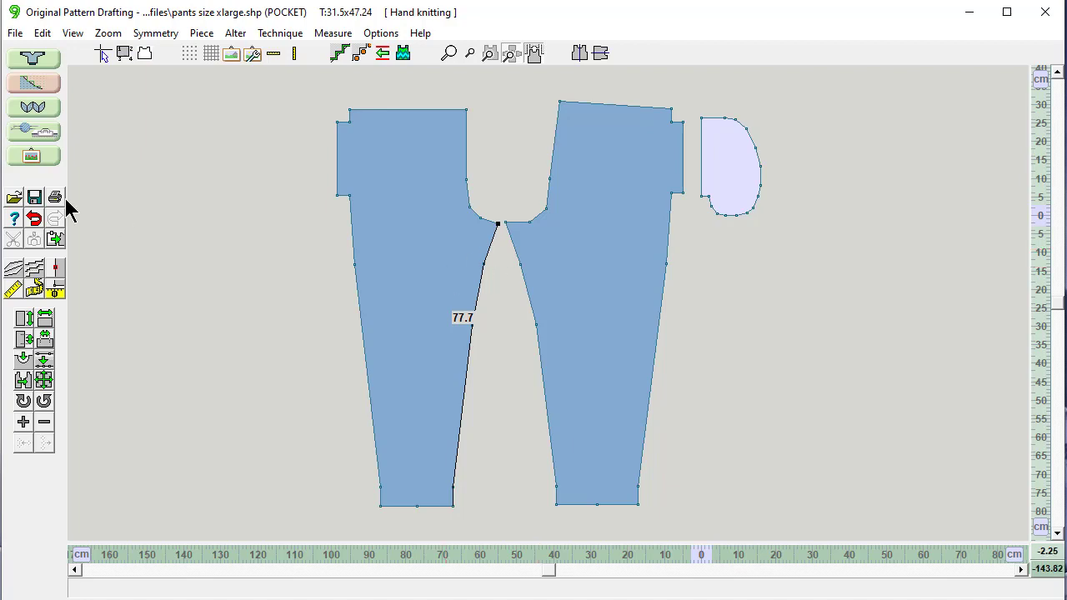
Step: Open Garment Grading and choose pants size small.shp from Grading files as the smaller garment
click(16, 35)
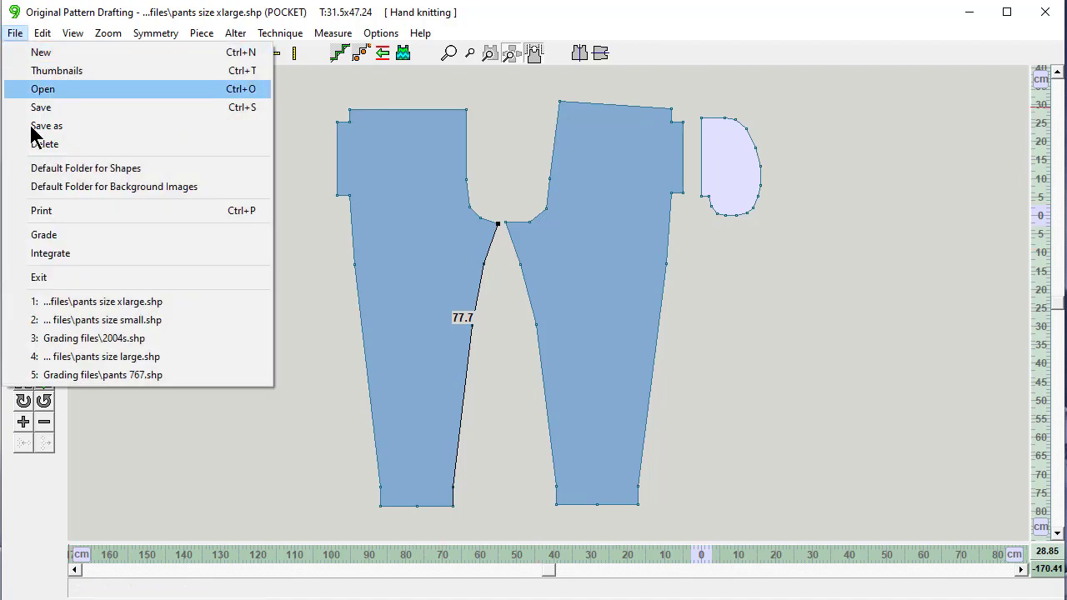
click(40, 234)
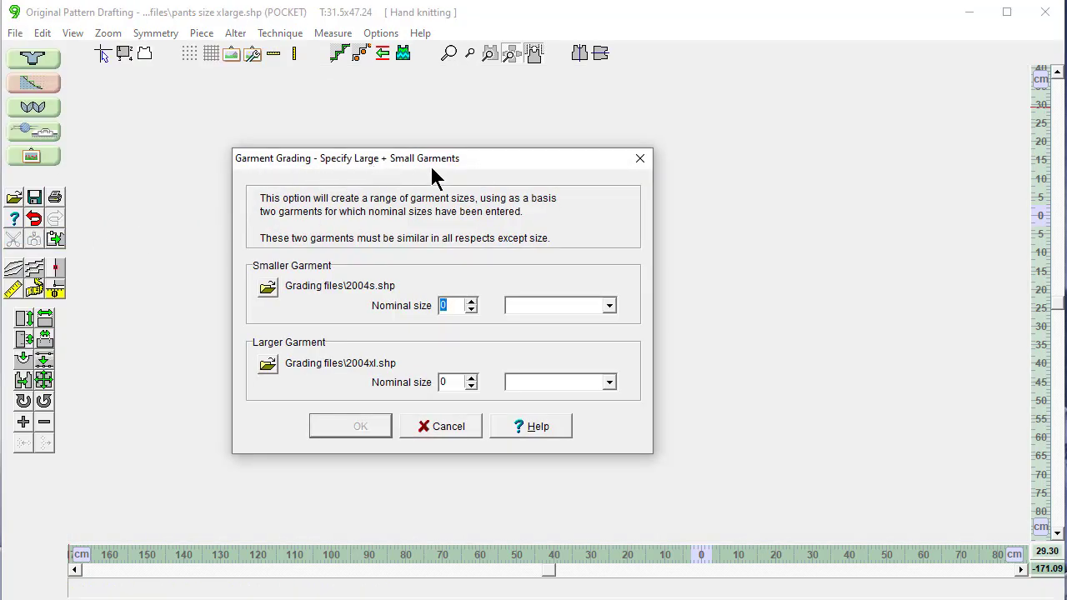
click(267, 286)
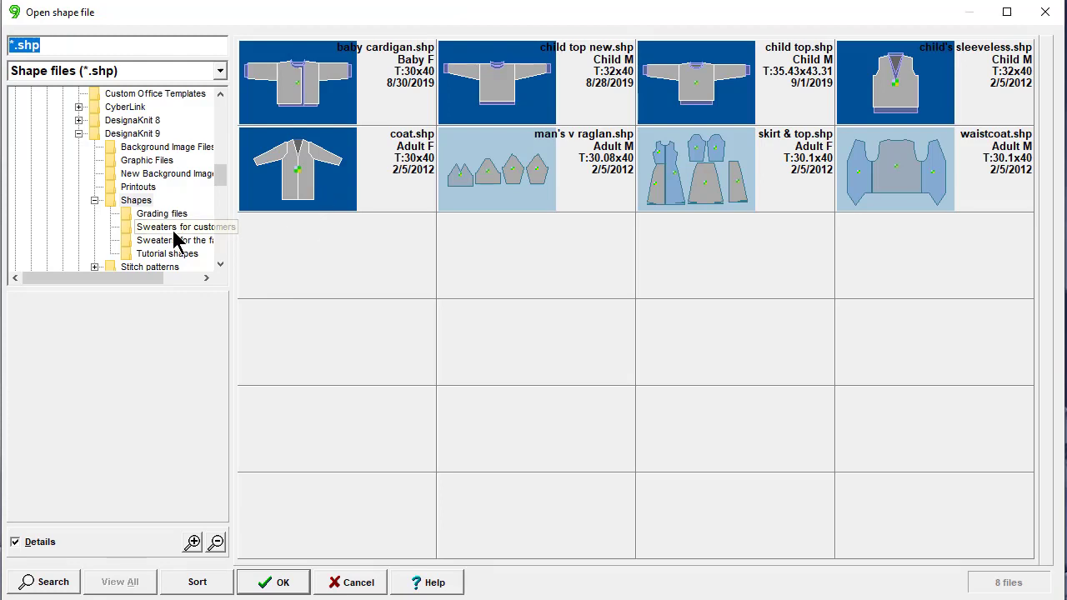
click(154, 213)
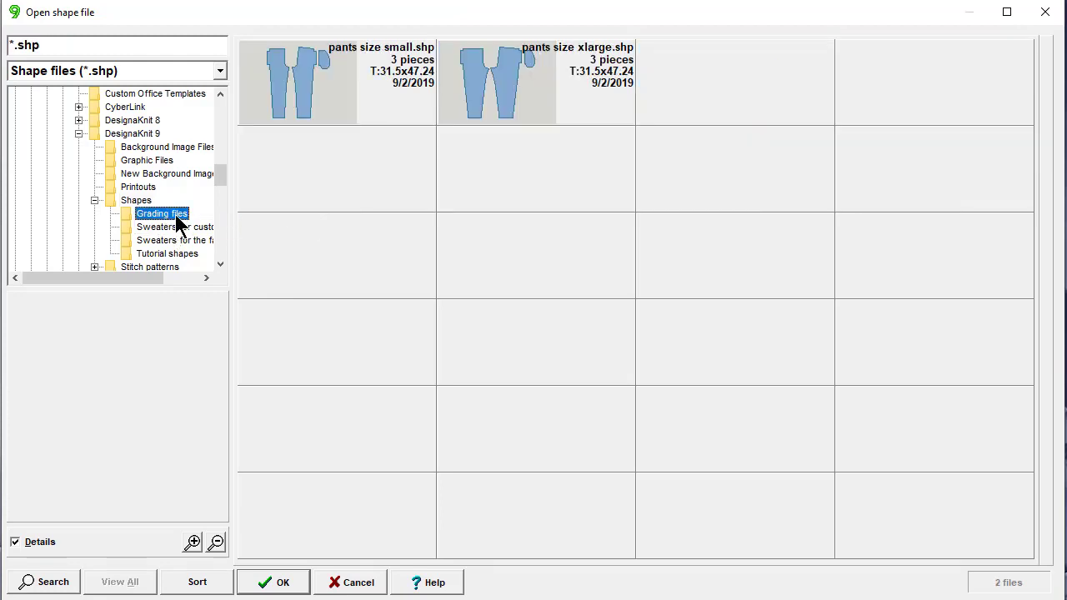
click(295, 80)
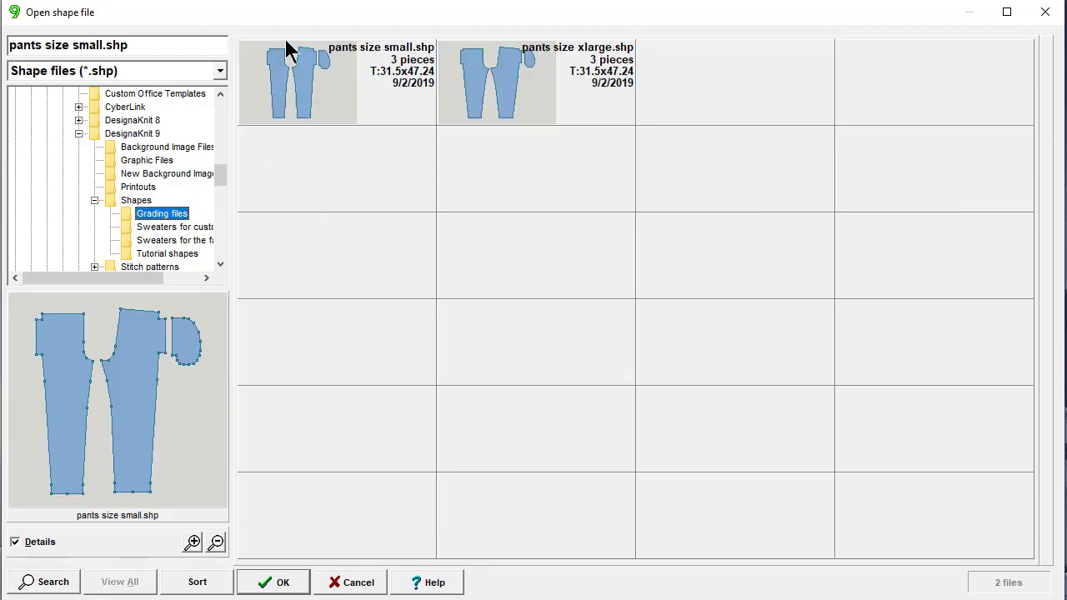
click(276, 585)
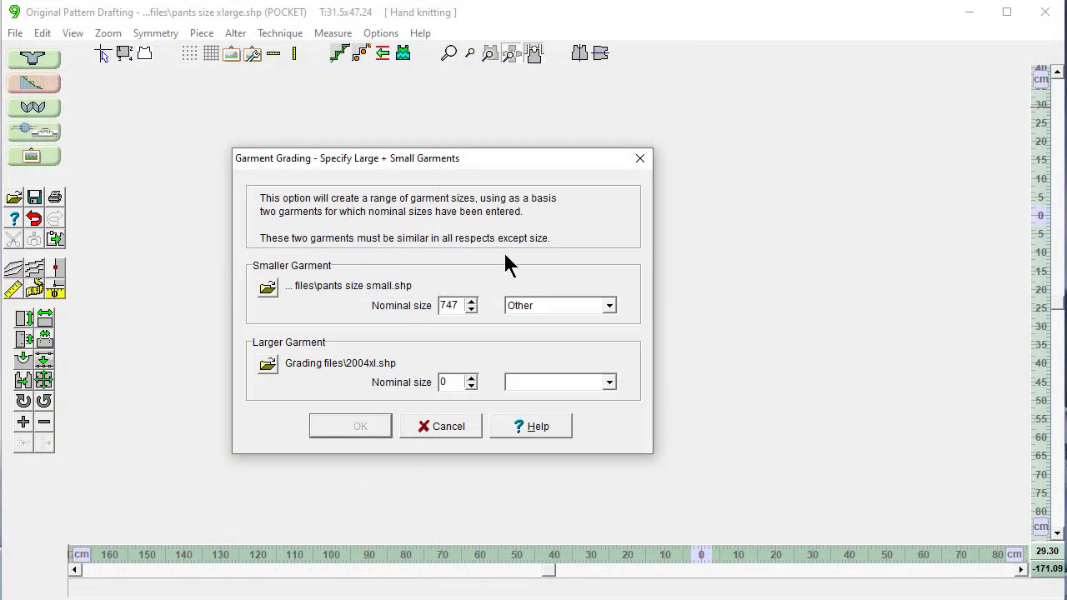
Step: Give the smaller garment nominal size 747 and size type Other
click(463, 301)
click(608, 305)
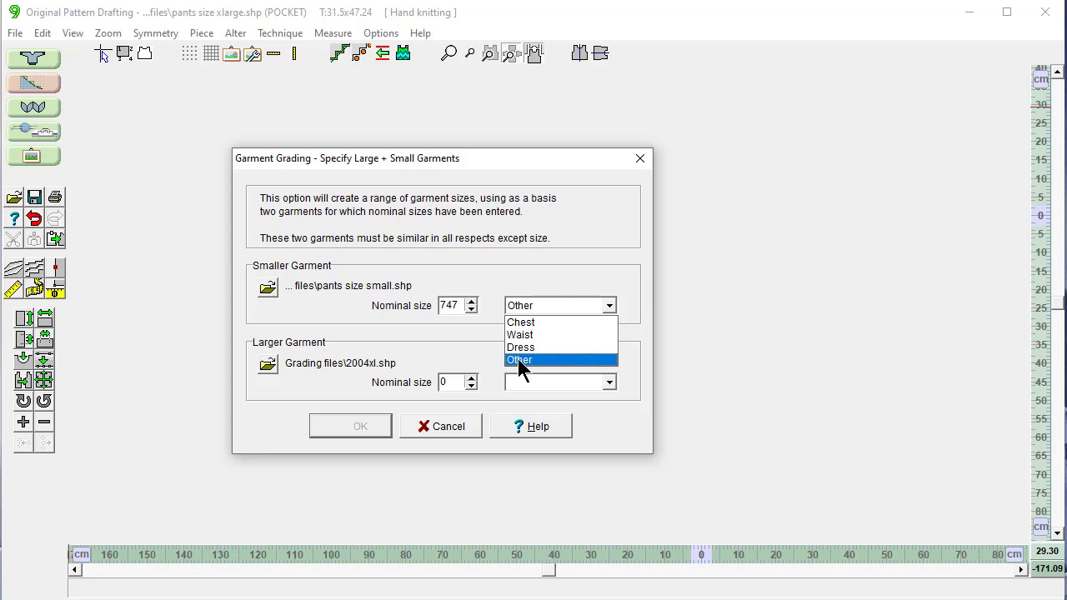
click(594, 361)
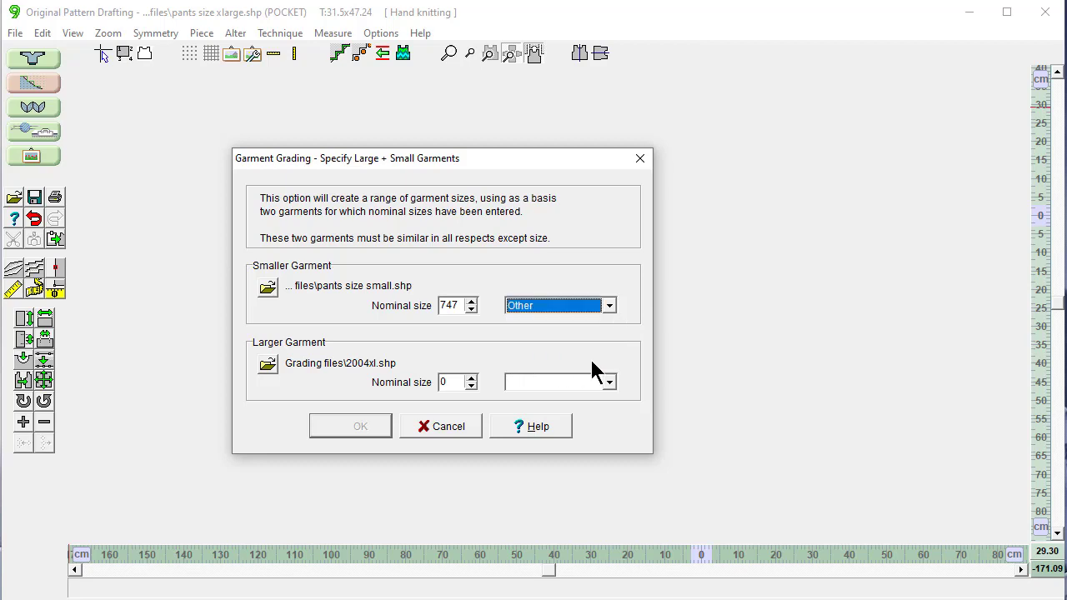
Step: Choose pants size xlarge.shp from Grading files as the larger garment, with nominal size 777
click(267, 364)
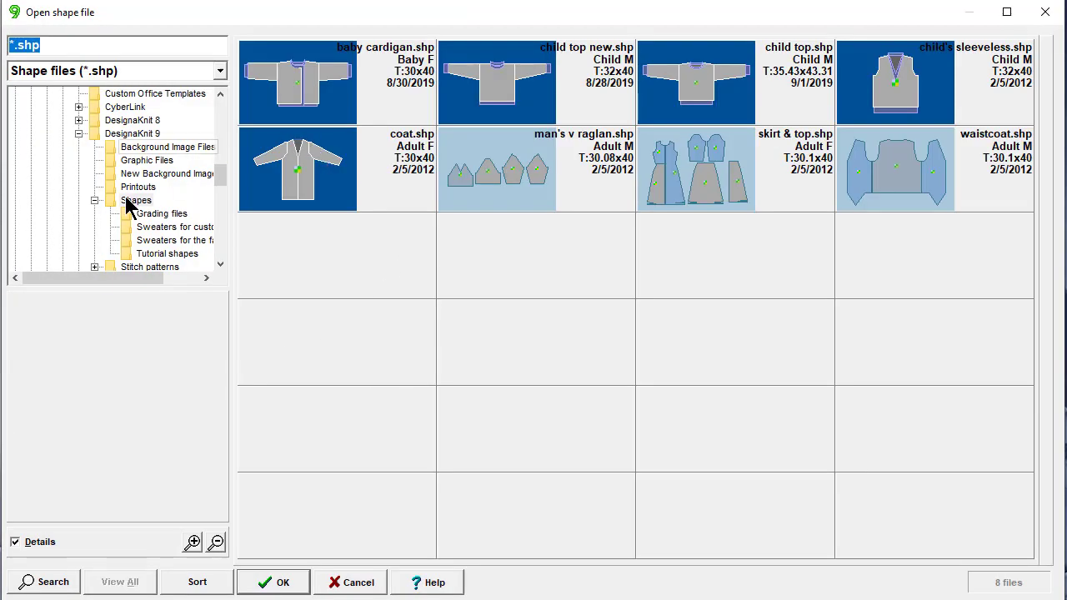
click(164, 216)
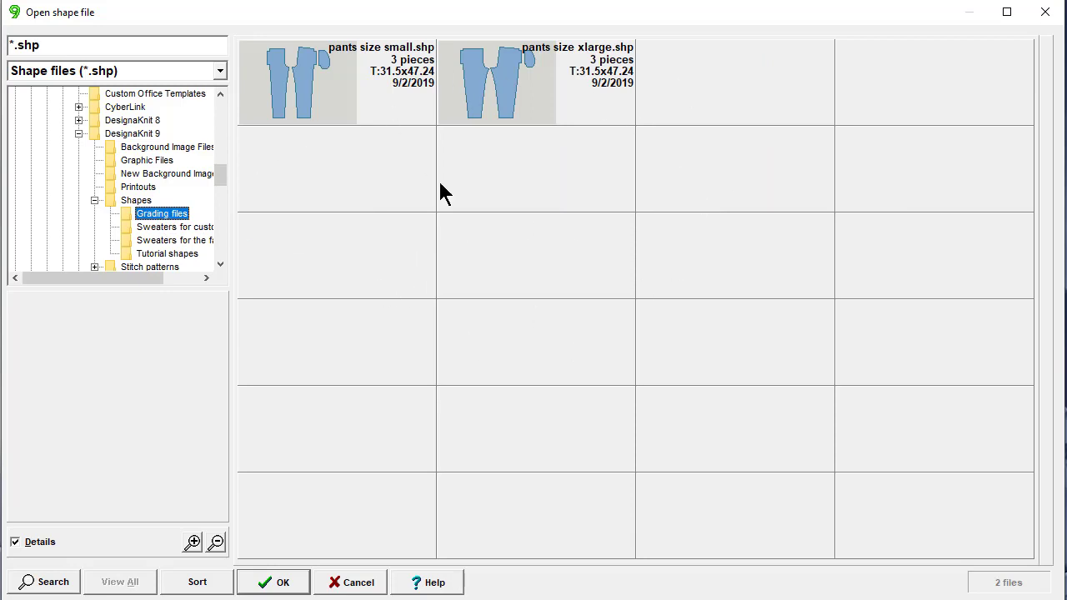
click(501, 70)
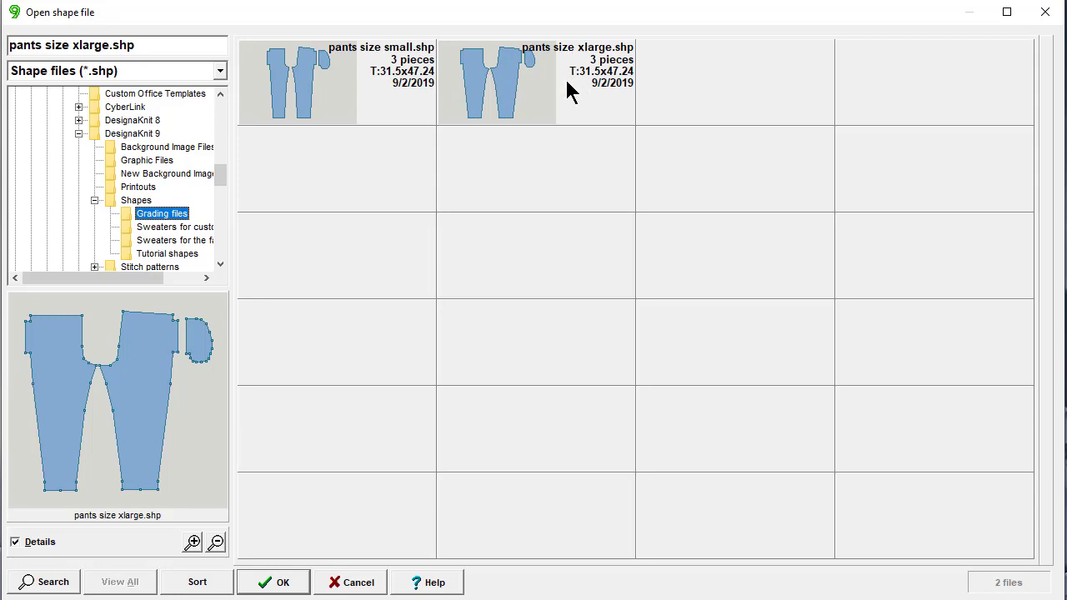
click(282, 587)
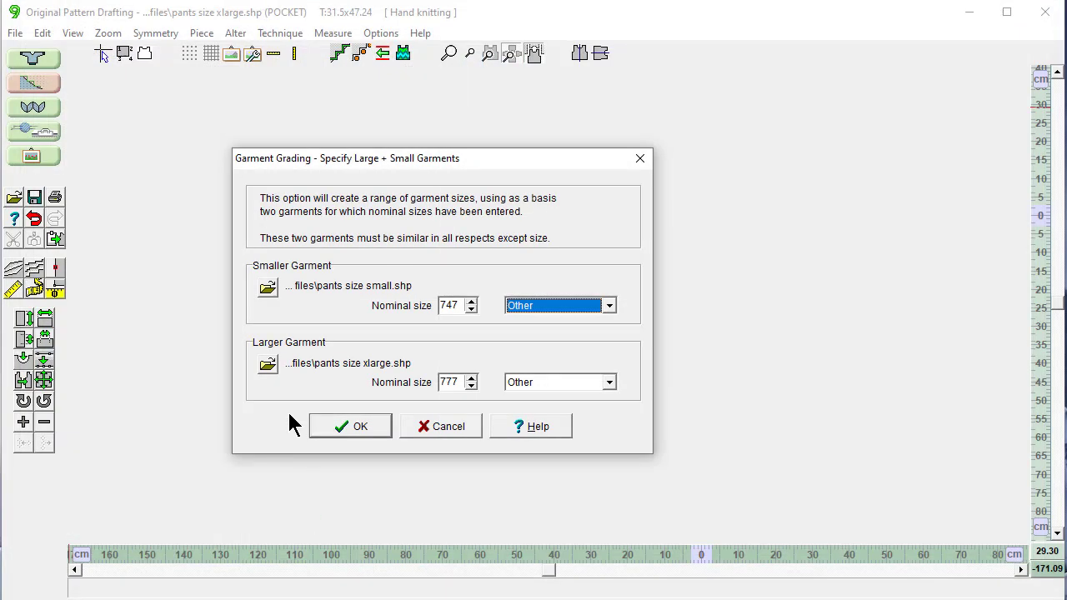
click(461, 382)
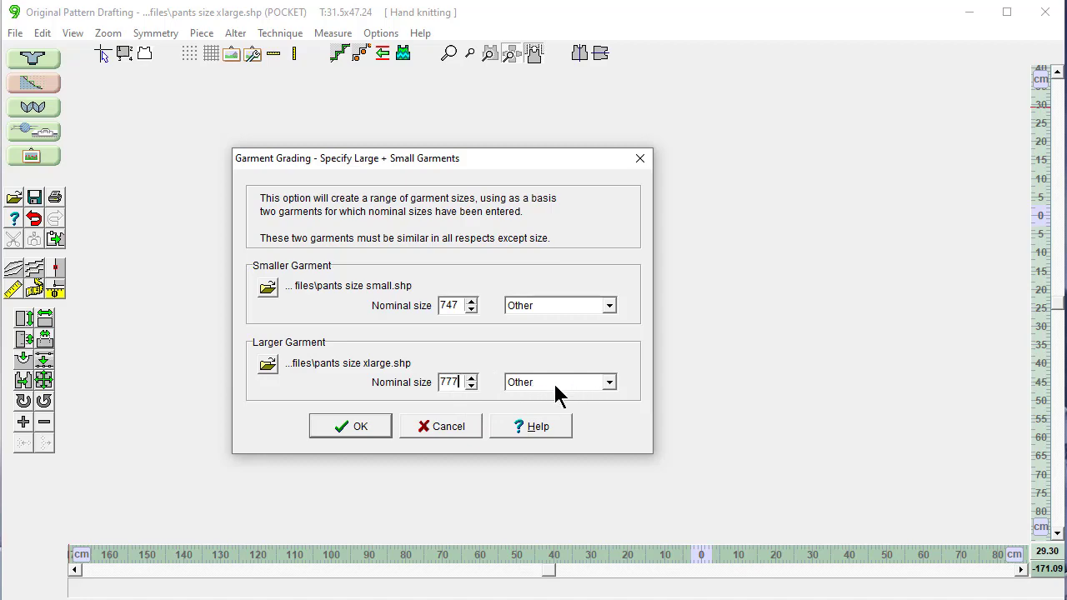
Step: Accept both garments, keep the file name prefix 'pants' and set the save location to Grading files
click(351, 427)
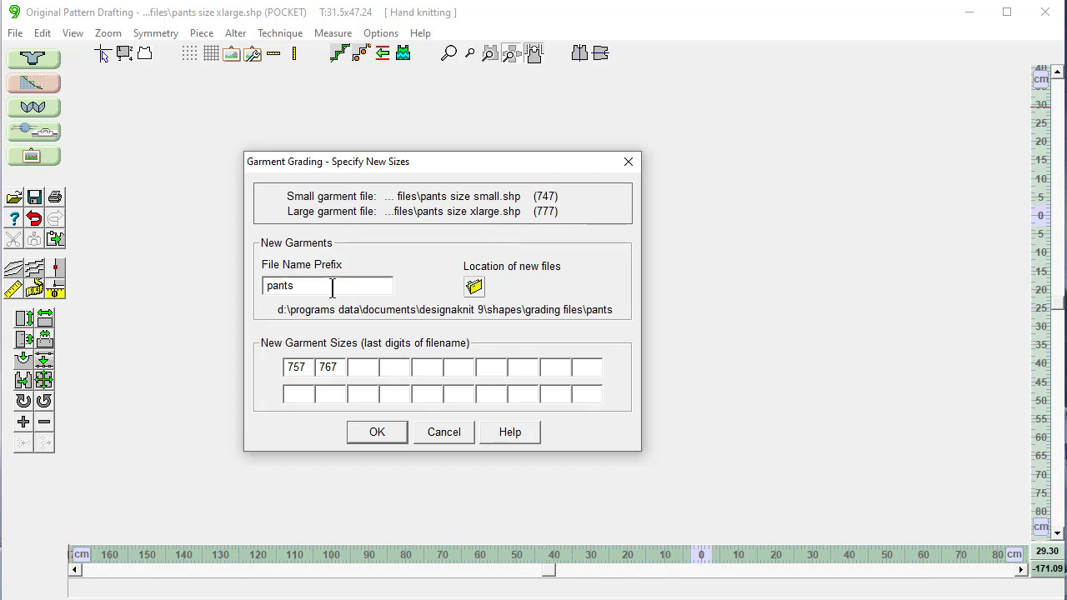
drag(334, 286, 246, 292)
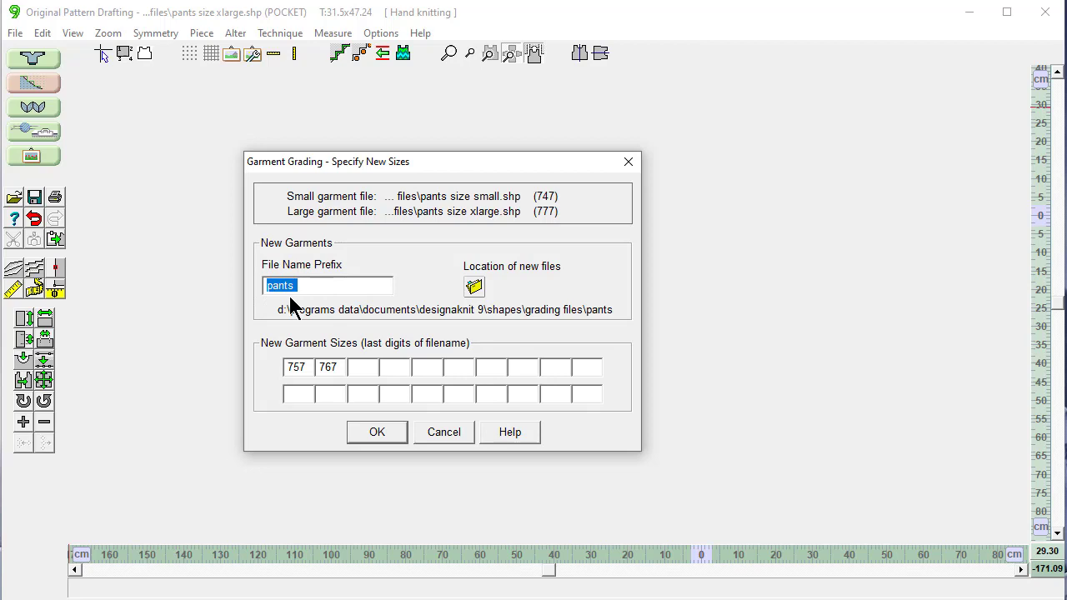
text(p)
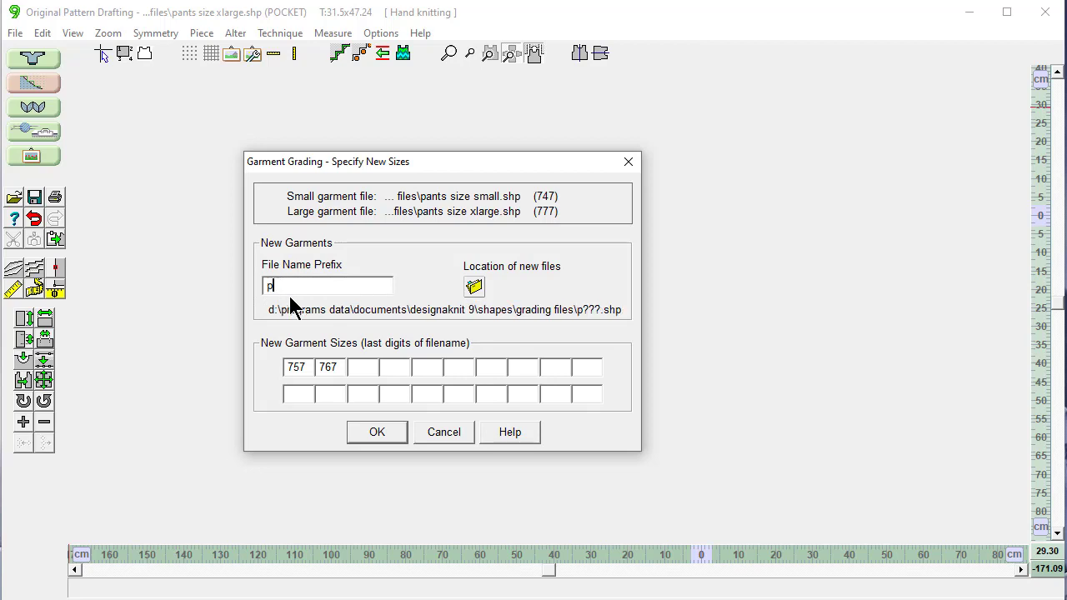
text(ants)
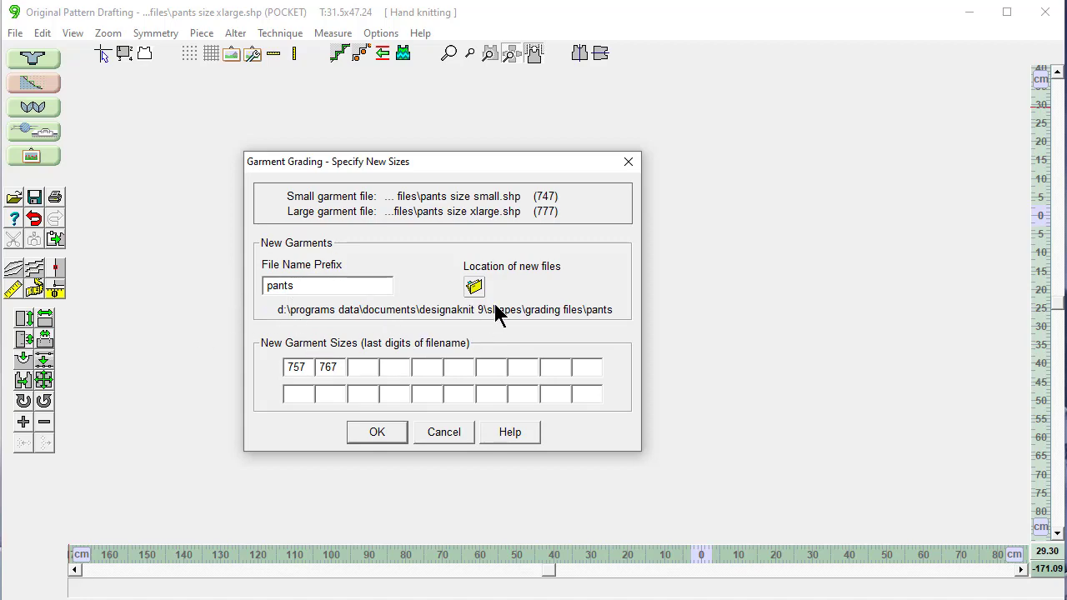
click(475, 288)
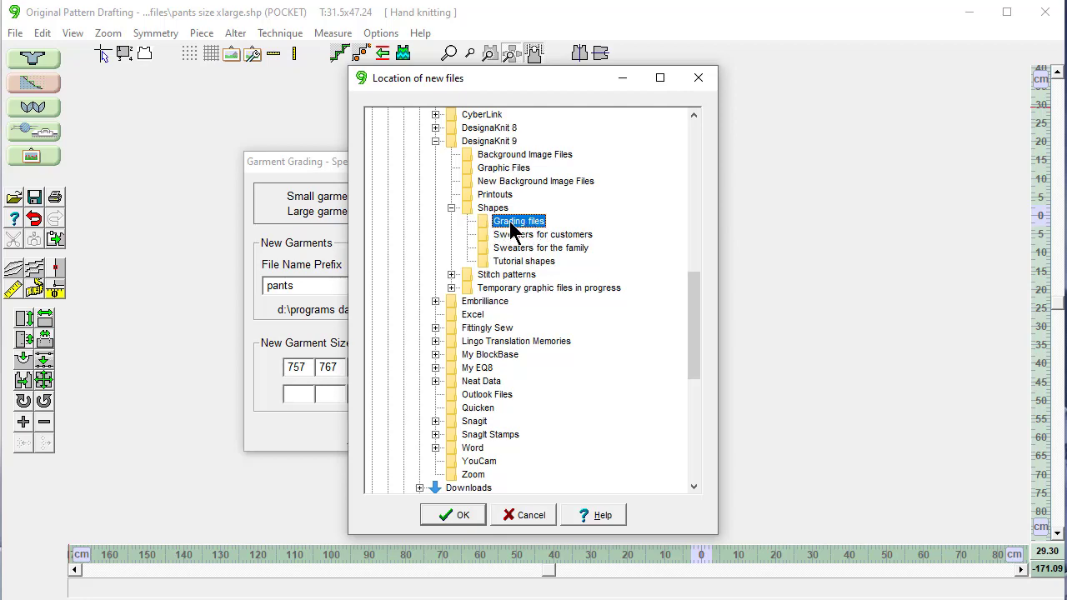
click(450, 515)
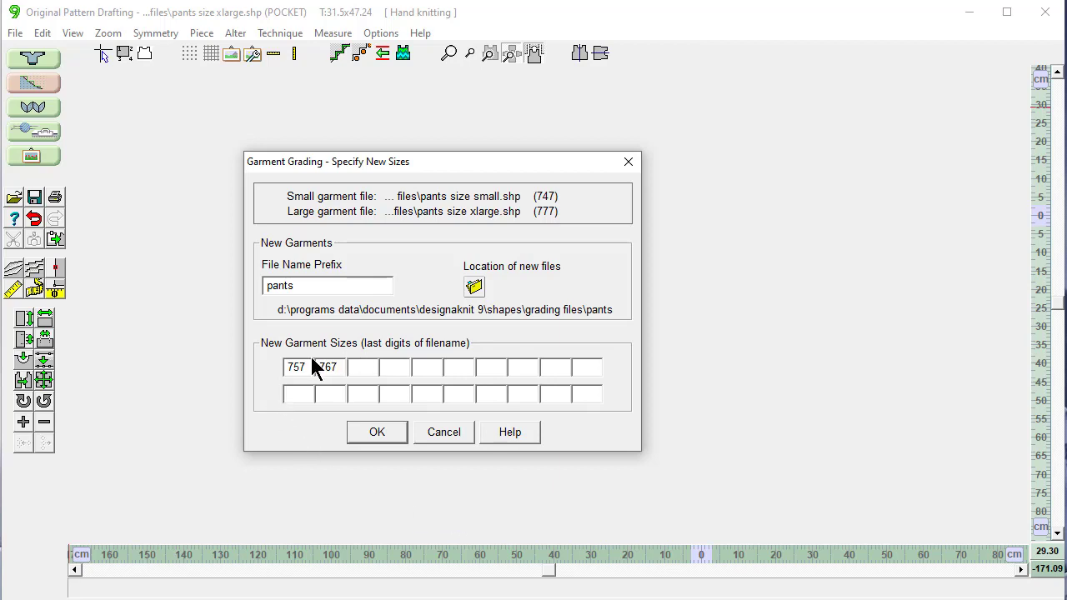
Step: Clear the suggested sizes 757 and 767 from the new size boxes
drag(310, 367, 261, 367)
key(BackSpace)
drag(342, 368, 312, 366)
key(BackSpace)
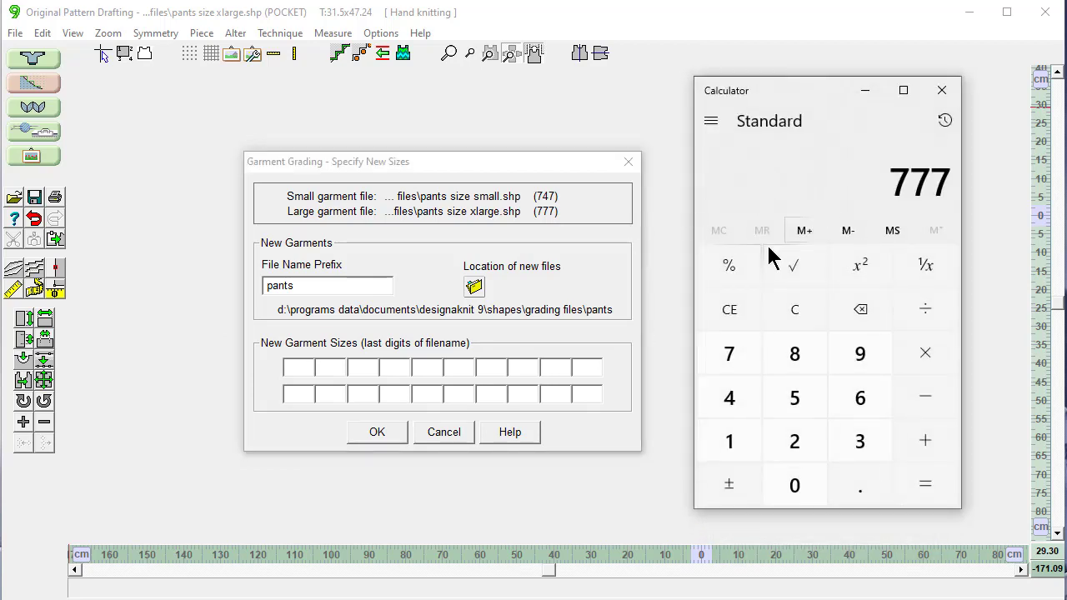
Step: In Calculator, work out the size step: 777 minus 747 is 30, divided by 3 gives 10
click(788, 317)
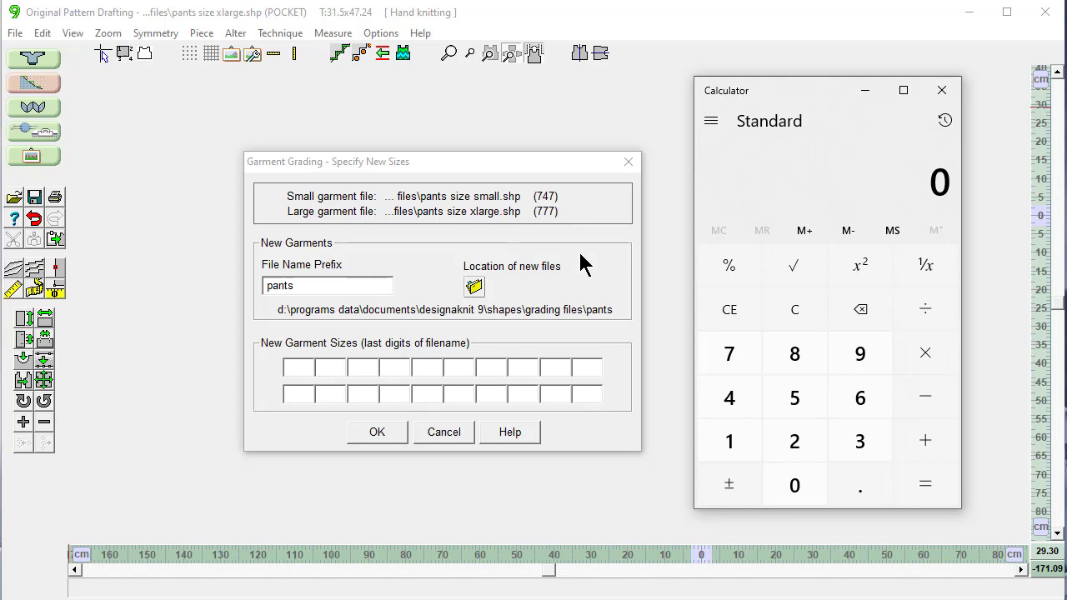
click(729, 356)
click(729, 356)
click(729, 356)
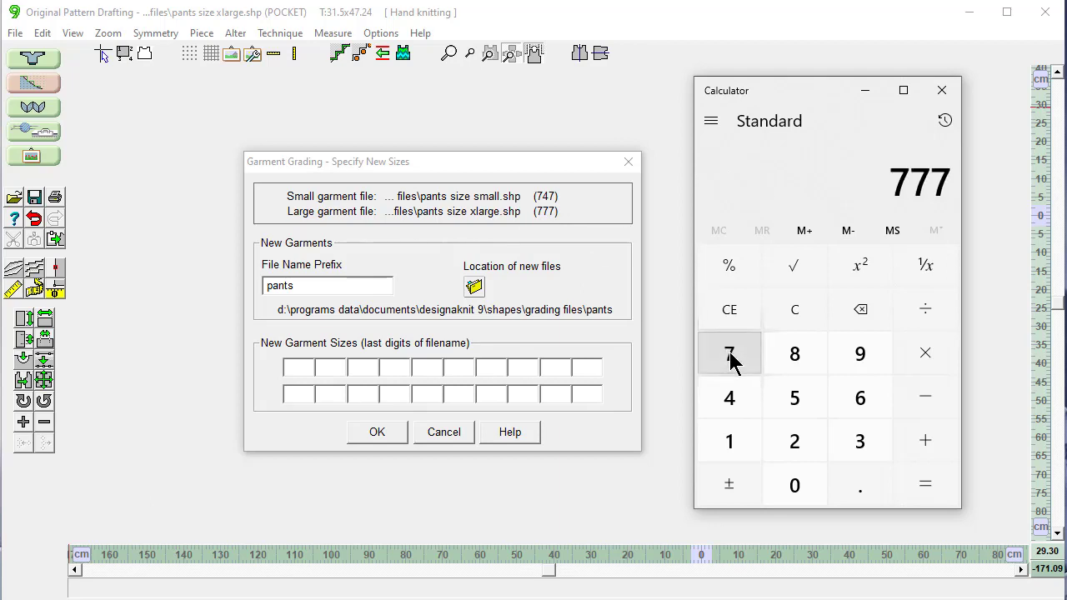
click(904, 404)
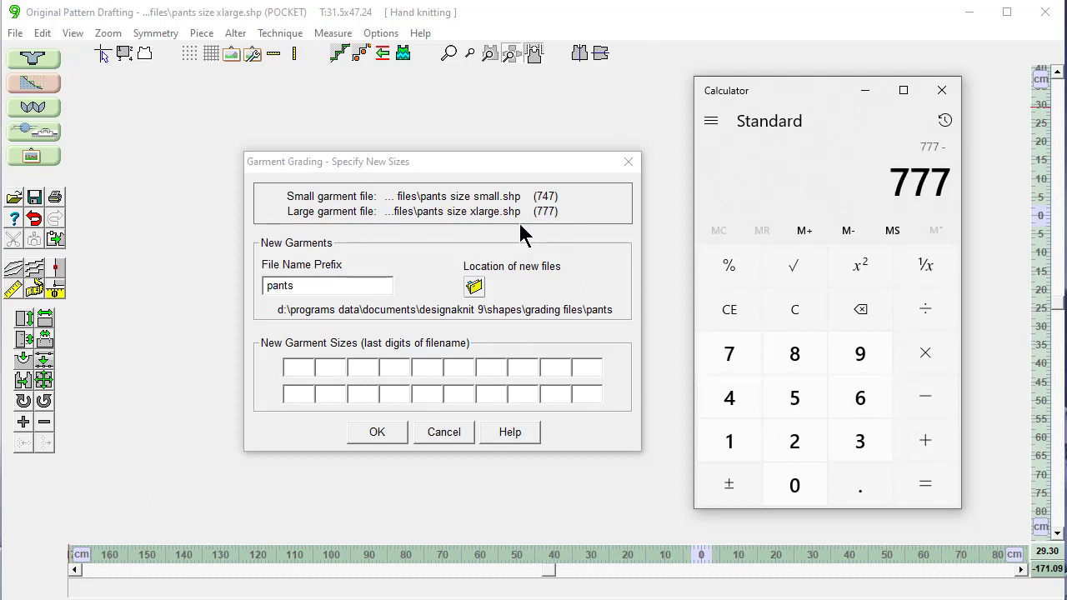
click(725, 352)
click(723, 398)
click(726, 352)
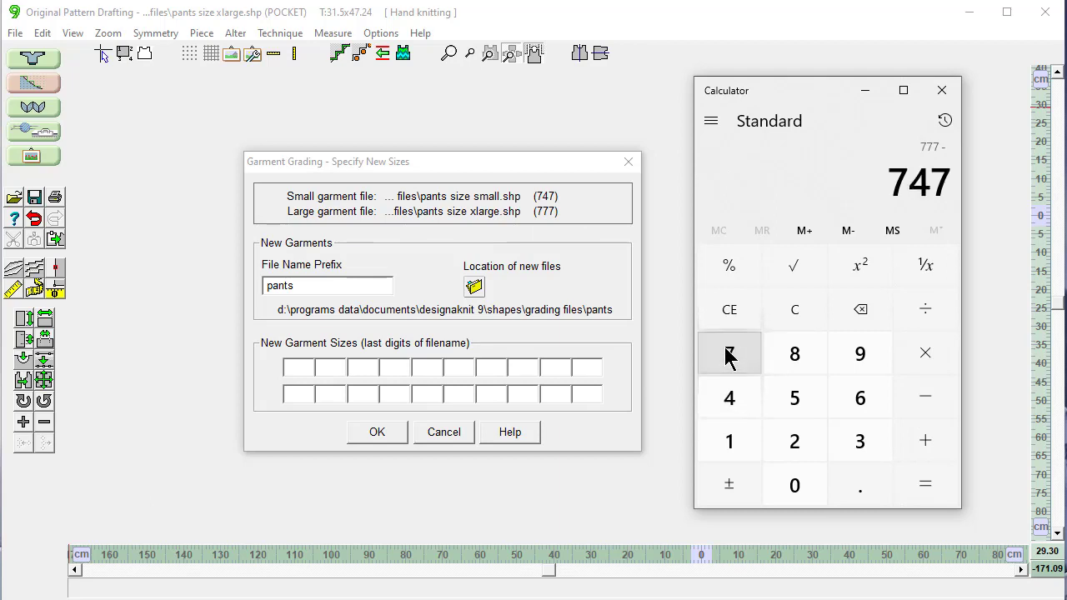
click(927, 488)
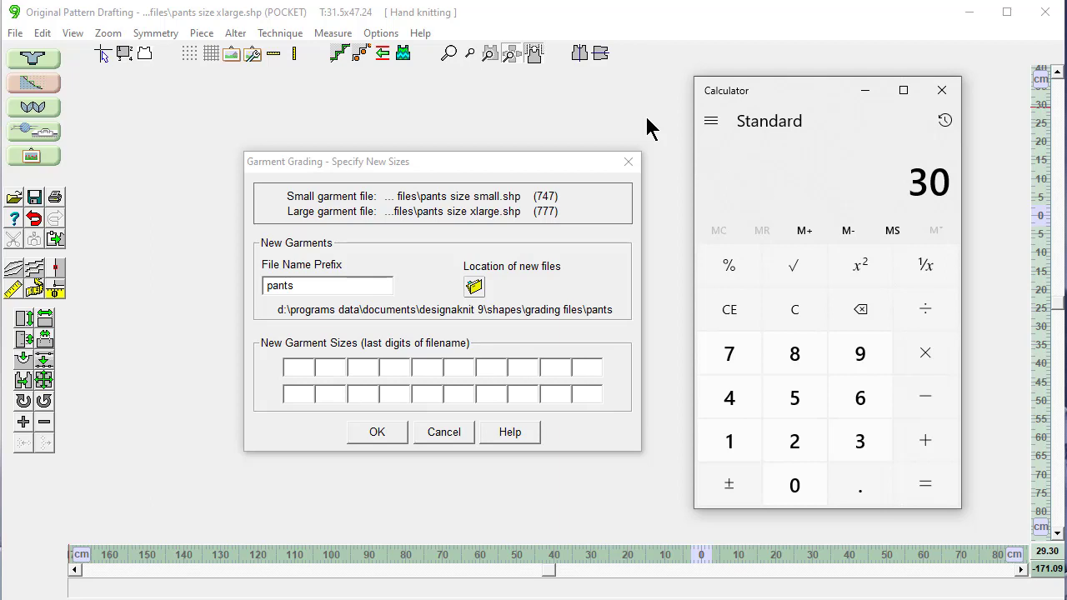
click(930, 318)
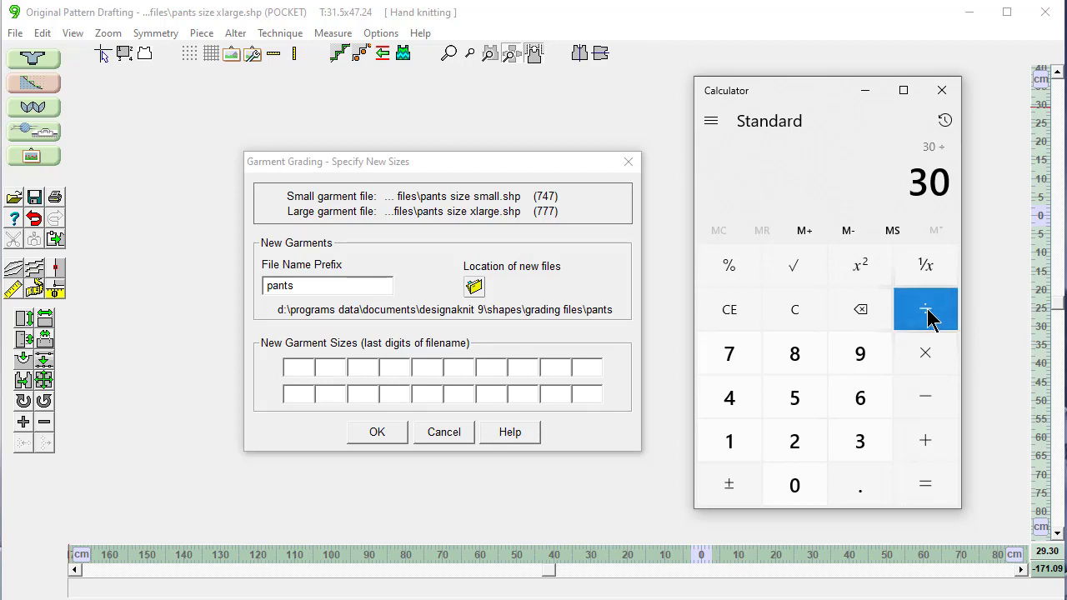
click(863, 450)
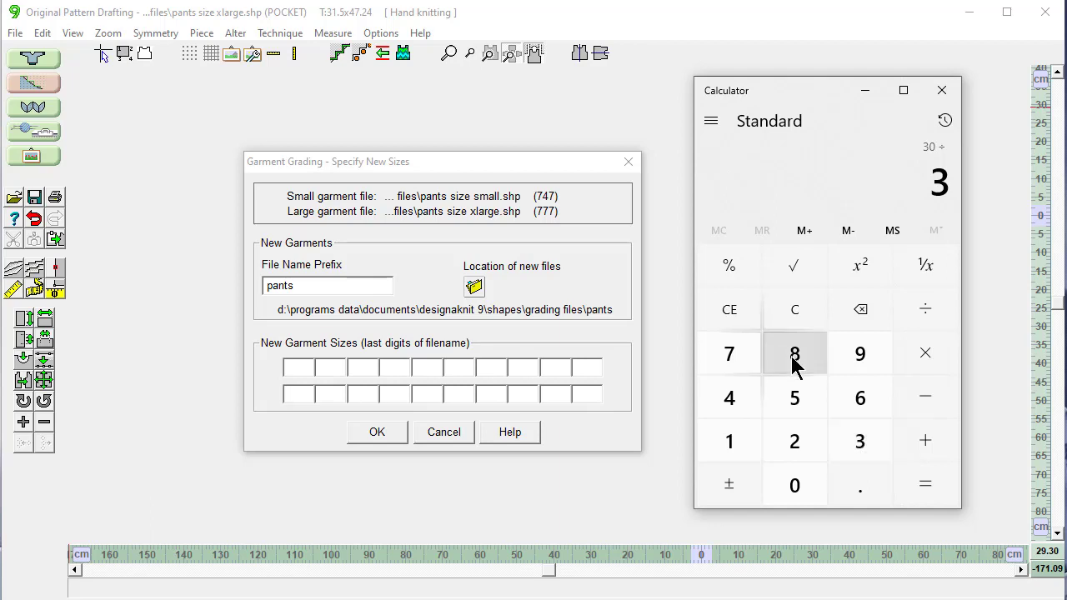
click(926, 490)
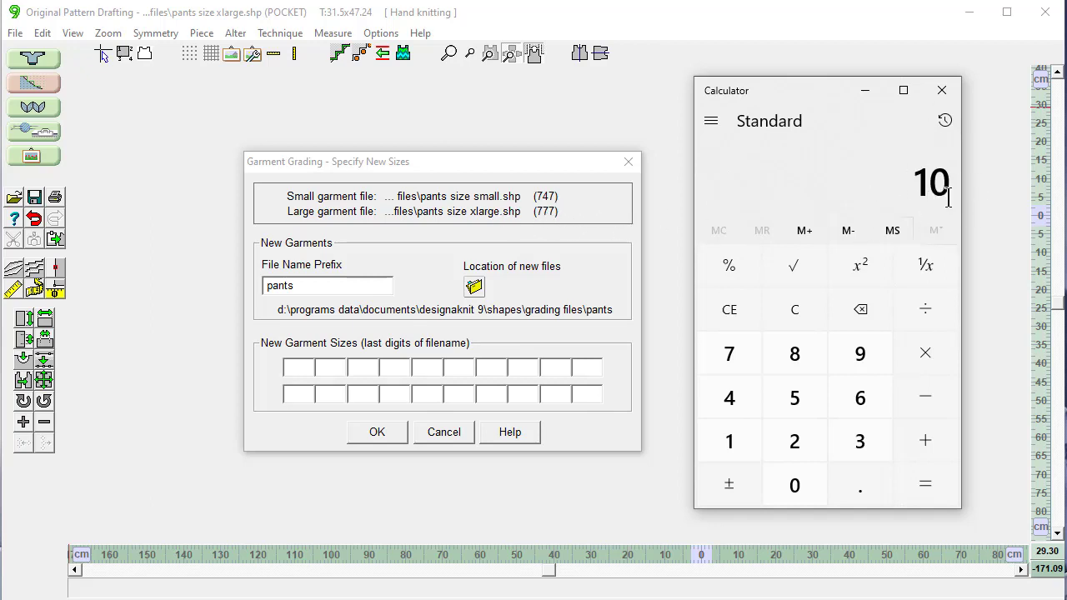
Step: Add 10 to 747 in Calculator to get 757 for the first new size
click(927, 446)
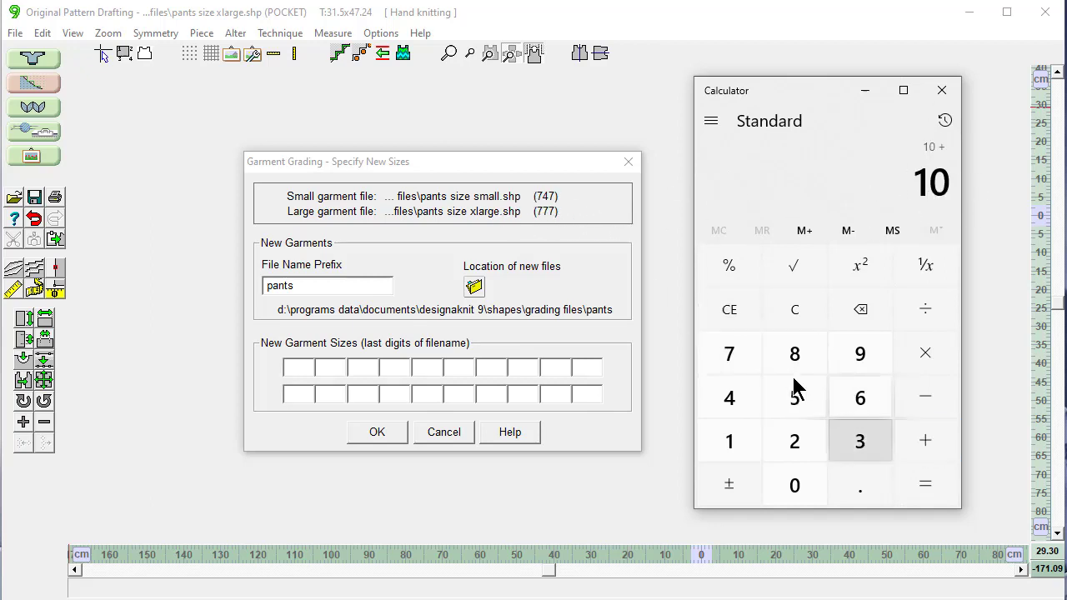
click(729, 373)
click(729, 392)
click(731, 372)
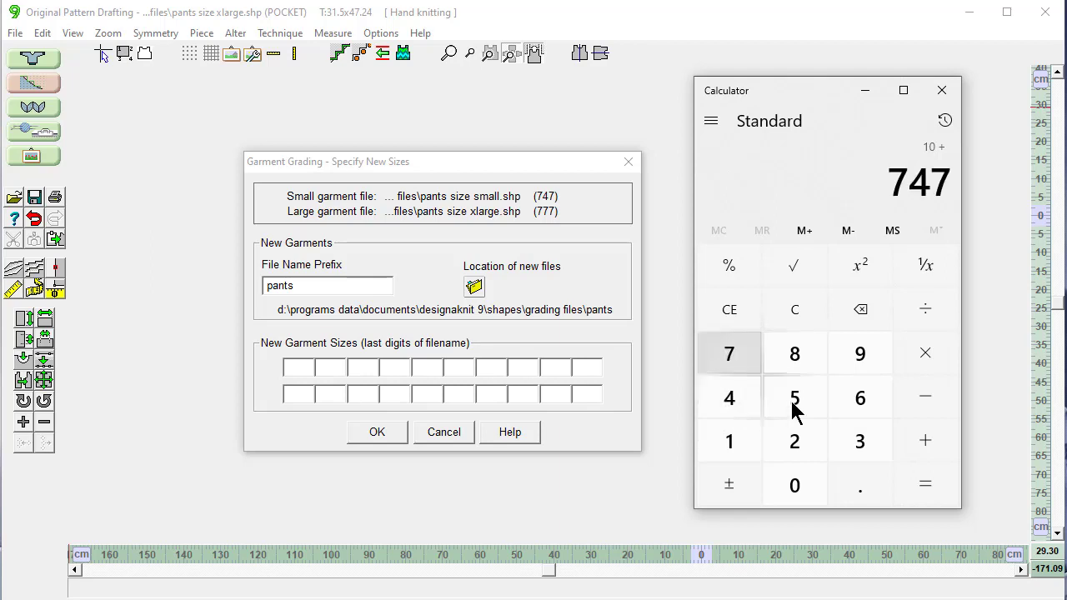
click(921, 489)
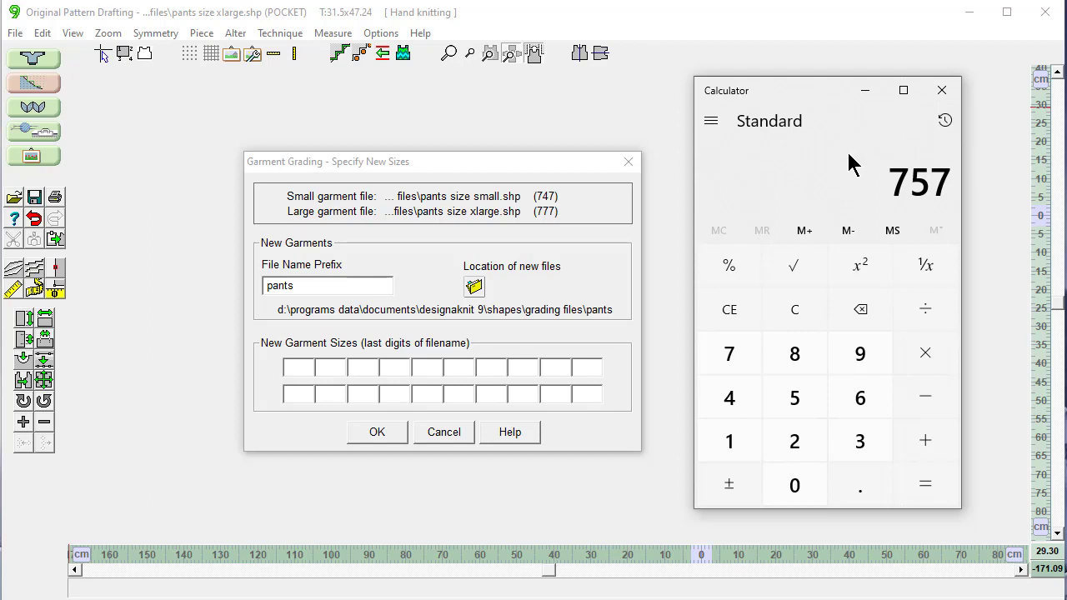
Step: Enter 757 in the first size box, compute 757 + 10 = 767, and begin entering 767 in the second box
click(298, 365)
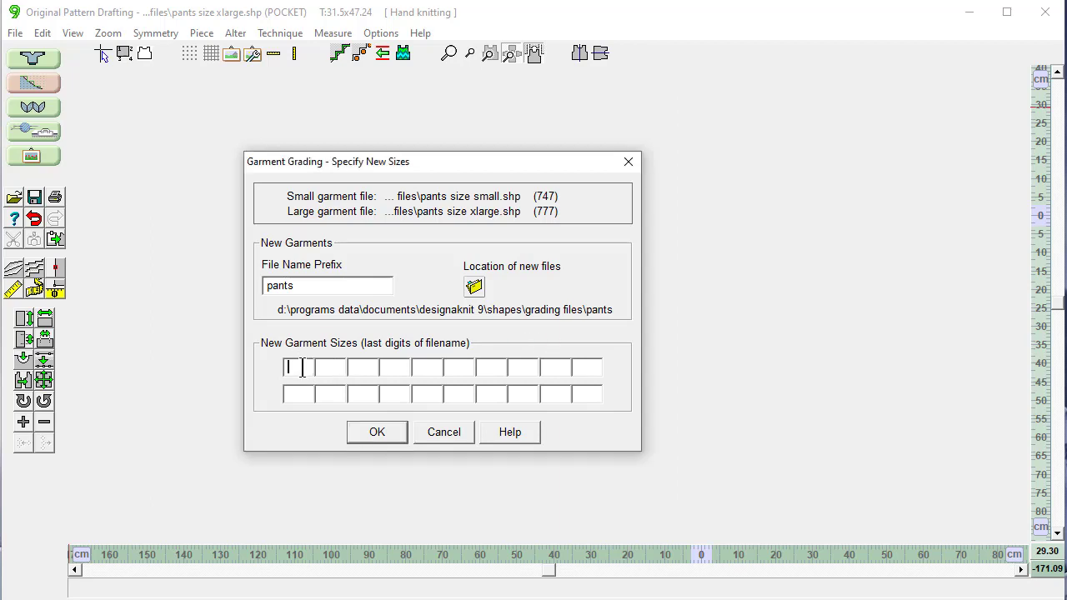
text(757)
key(alt+Tab)
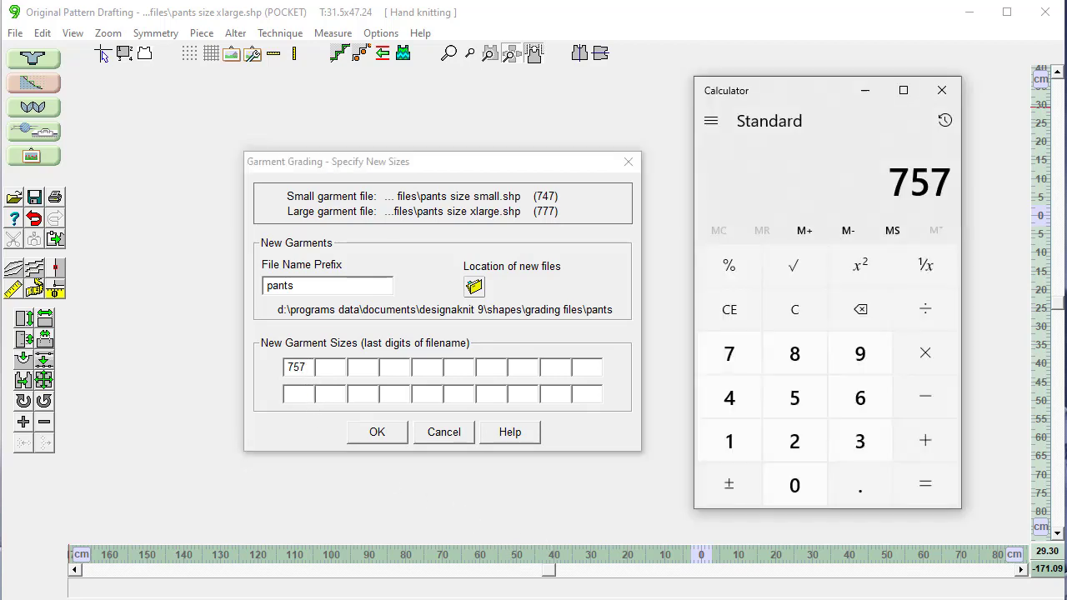
click(927, 447)
click(729, 444)
click(797, 491)
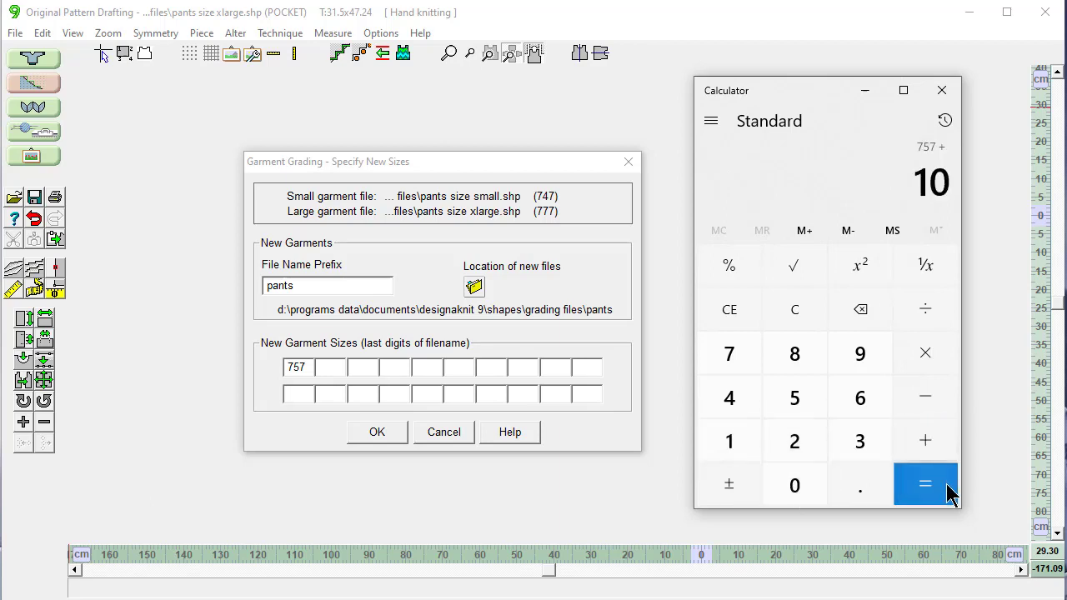
click(929, 493)
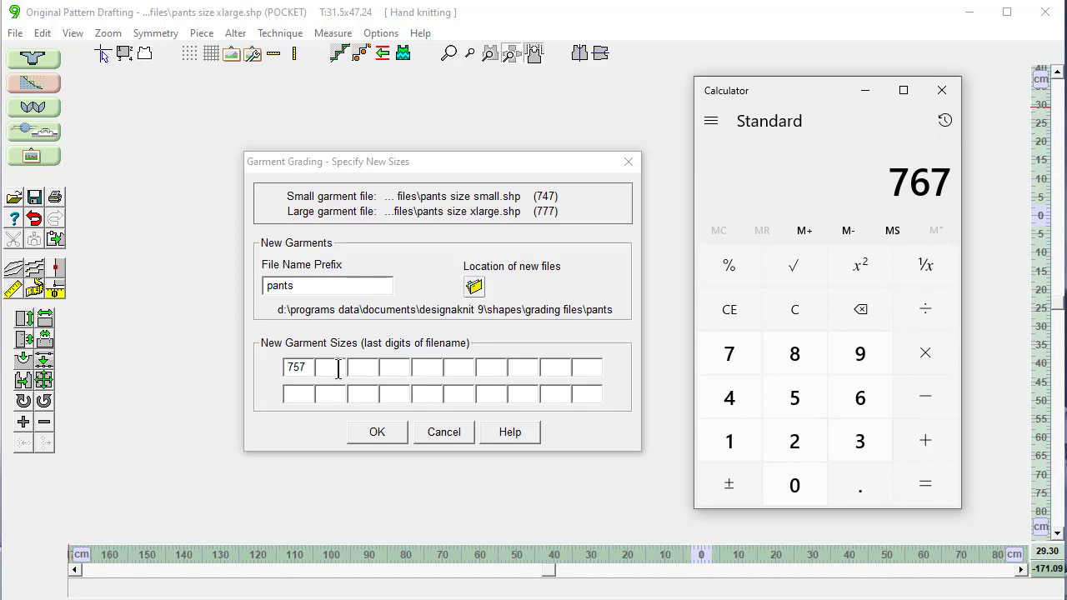
click(337, 371)
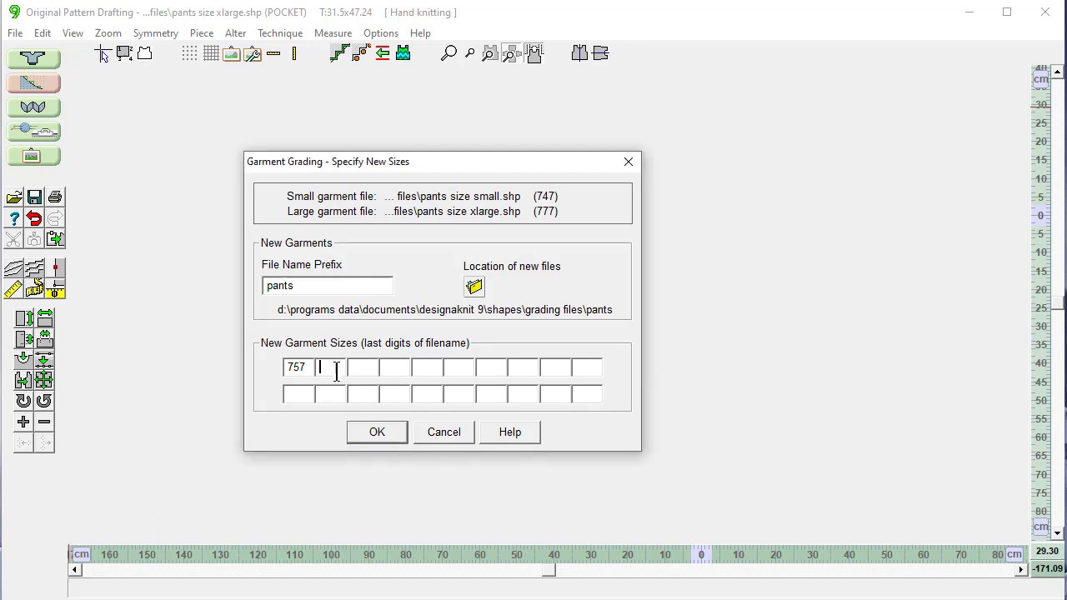
text(767)
Step: Add 10 to 767 in Calculator to confirm it reaches 777, then minimize Calculator
key(alt+Tab)
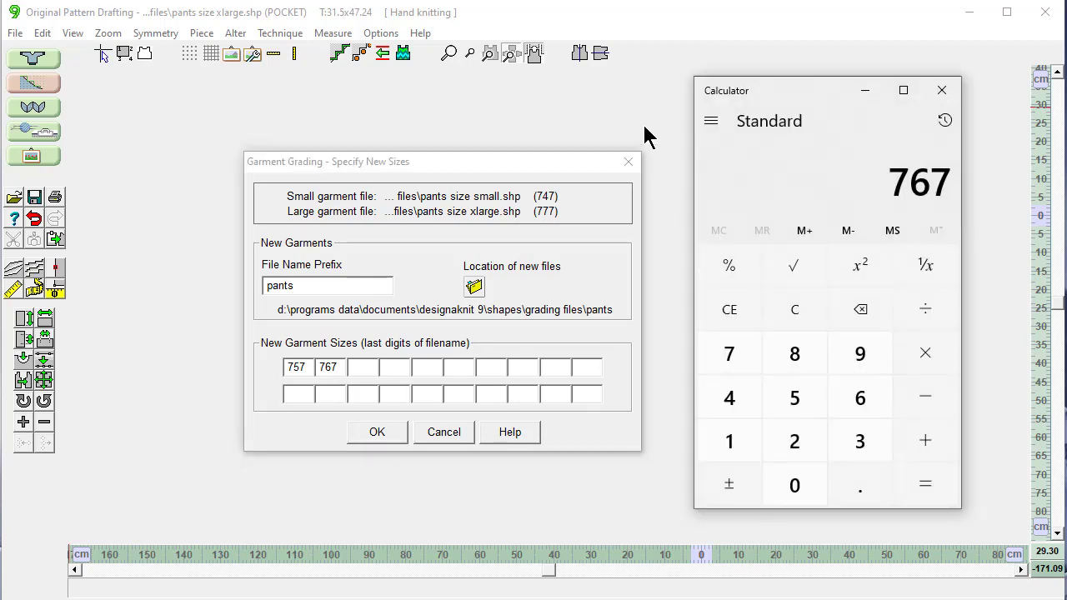
click(930, 446)
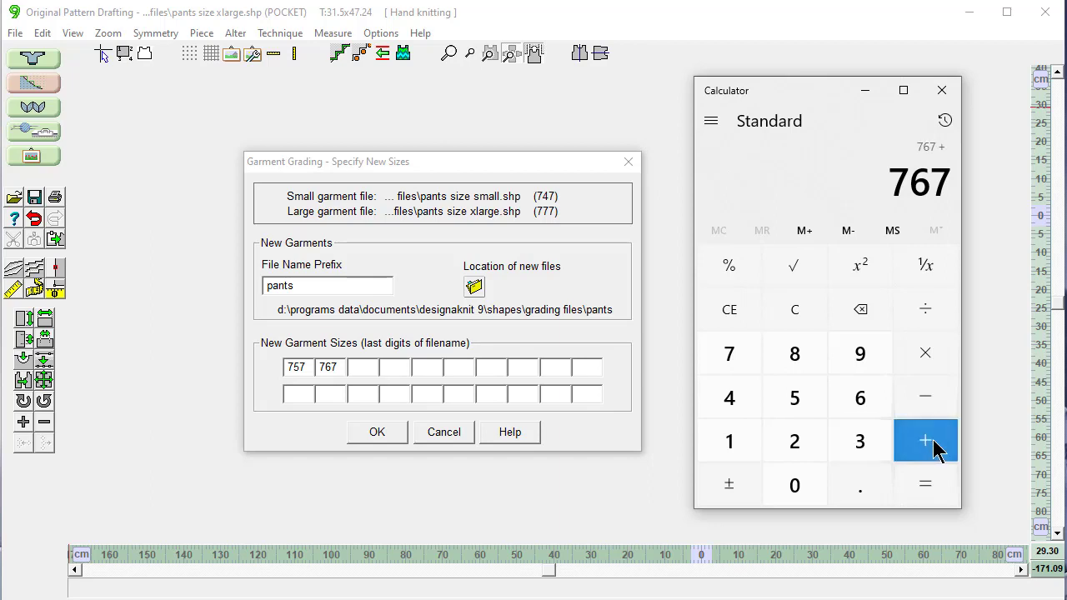
click(745, 446)
click(791, 491)
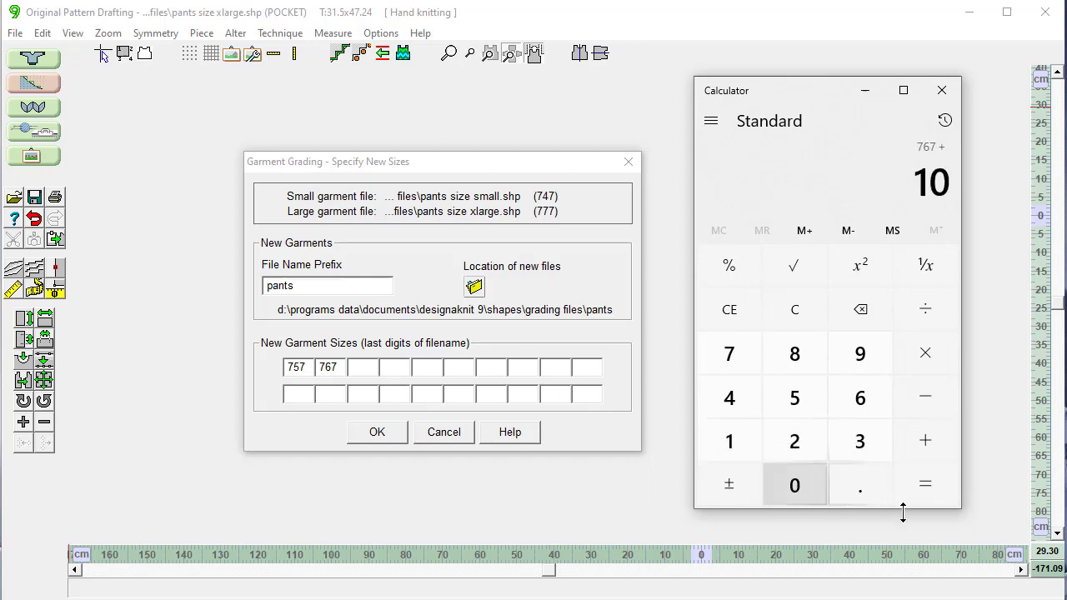
click(925, 491)
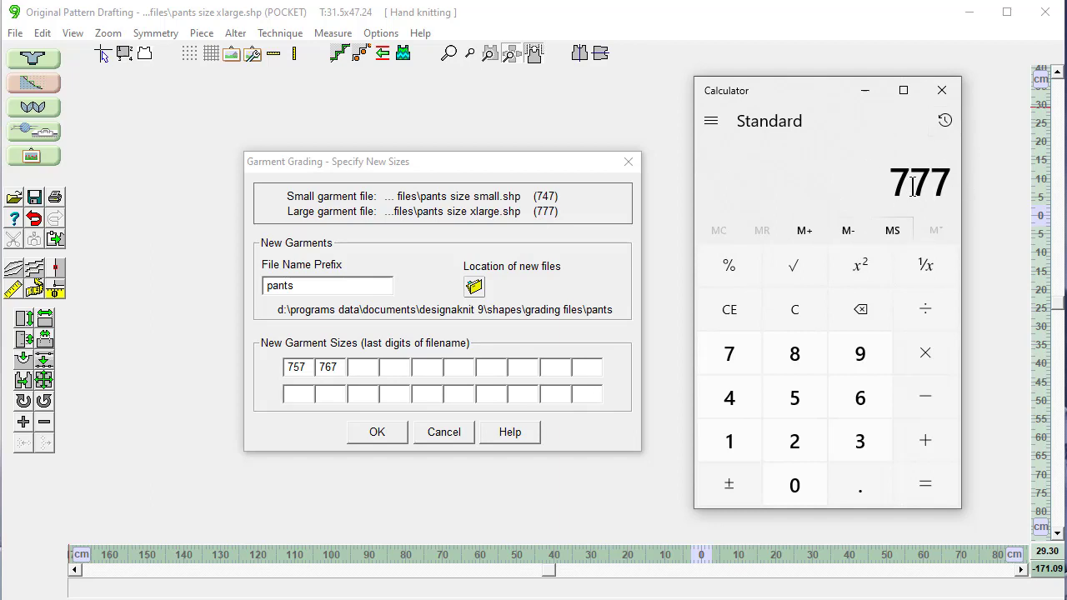
click(864, 96)
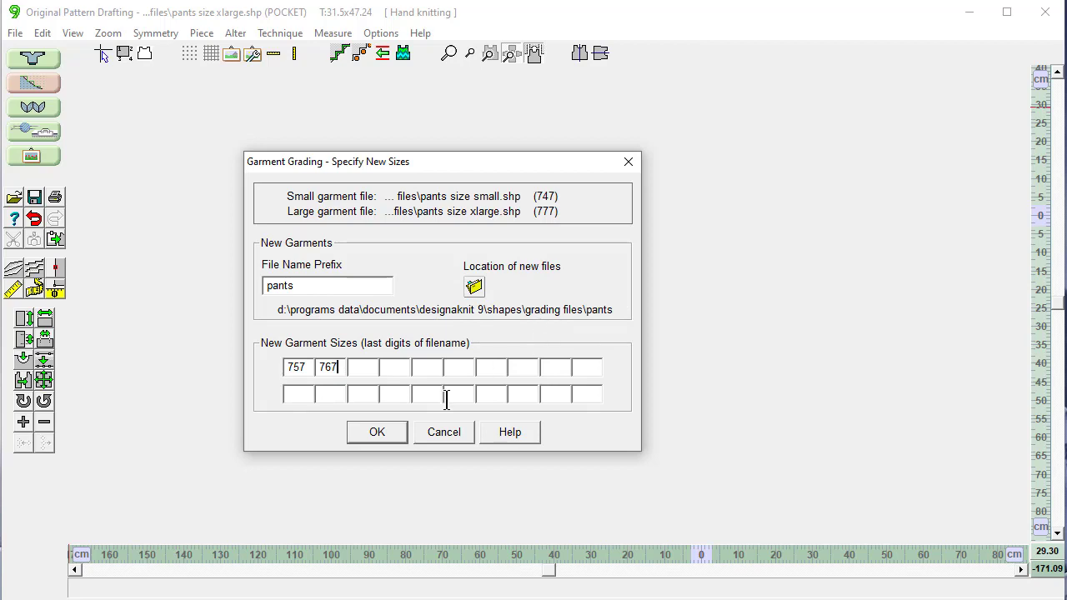
Step: Accept sizes 757 and 767 and create the graded files pants 757.shp and pants 767.shp
click(377, 429)
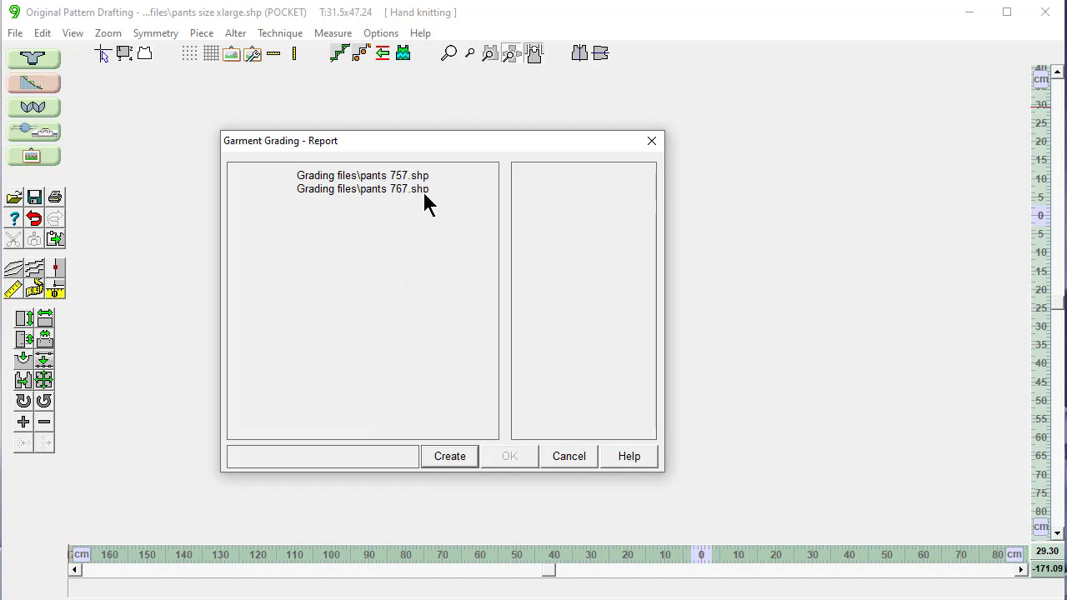
click(451, 456)
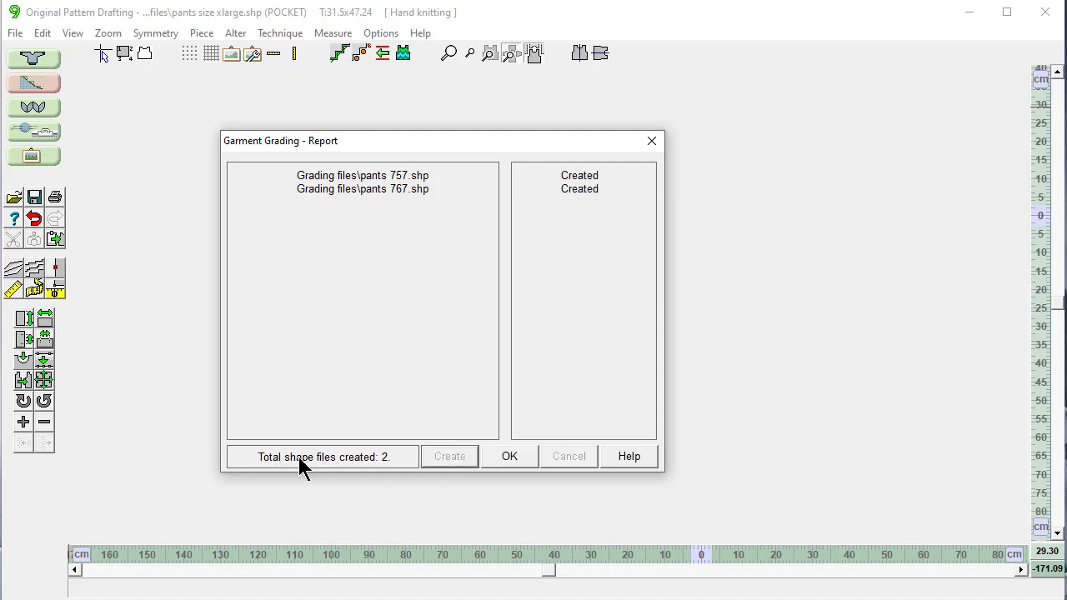
click(510, 458)
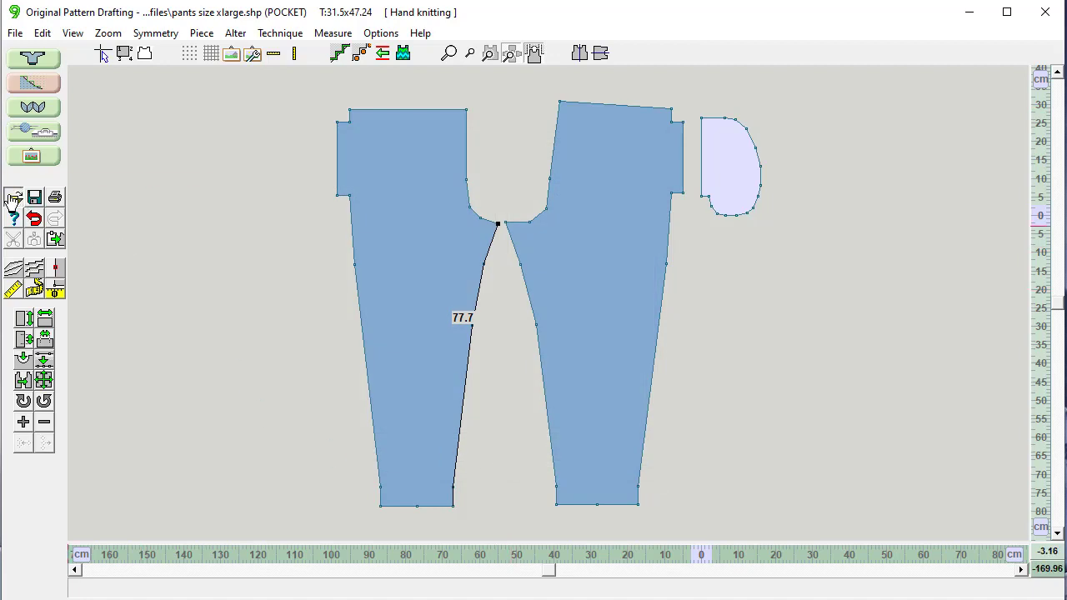
Step: Open pants 757.shp from the Grading files folder
click(14, 198)
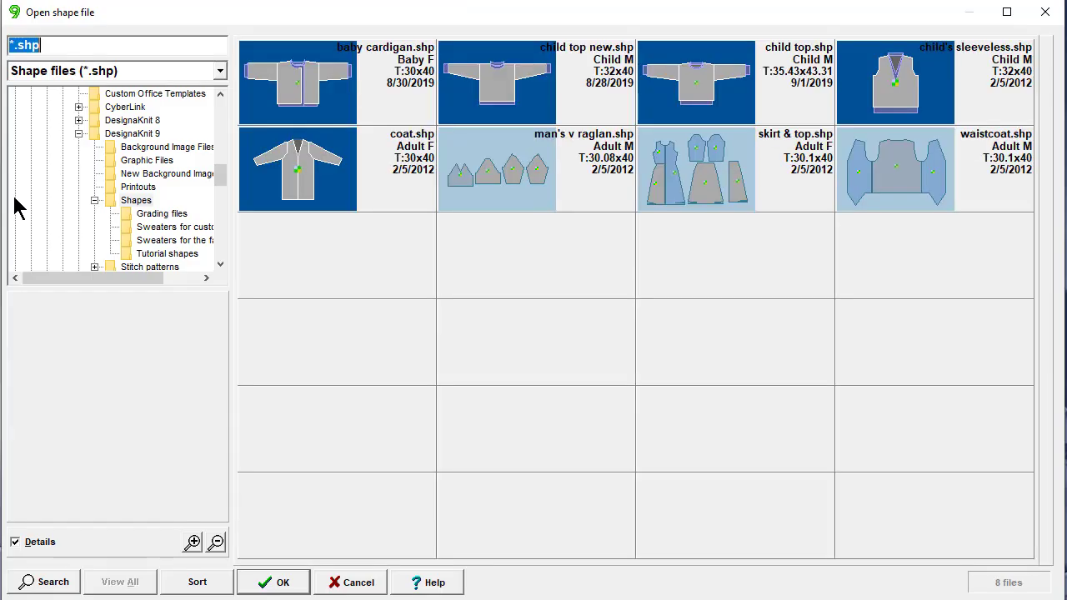
click(165, 215)
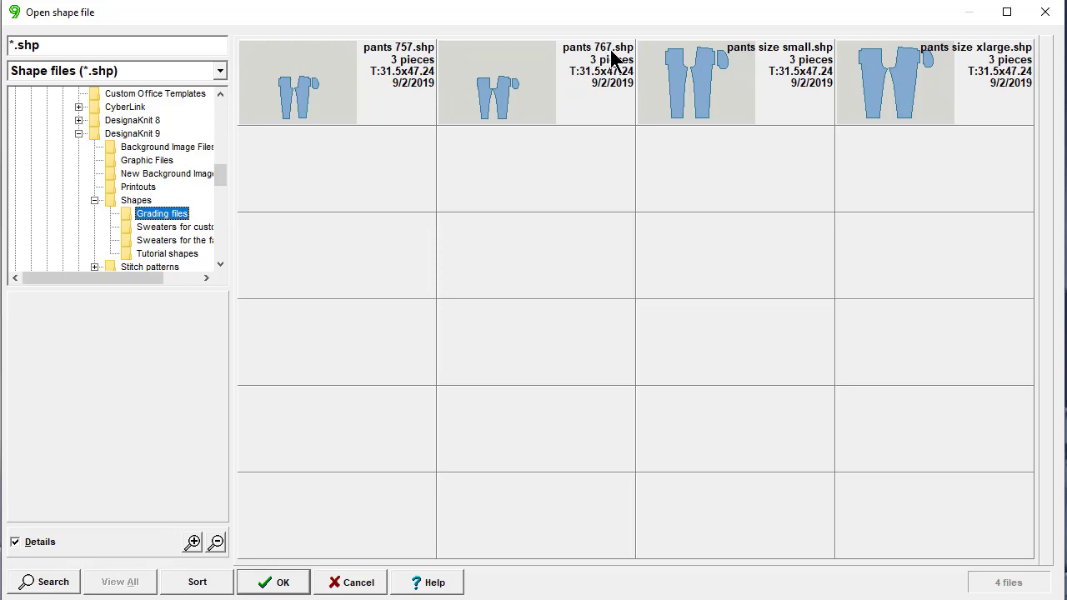
click(305, 95)
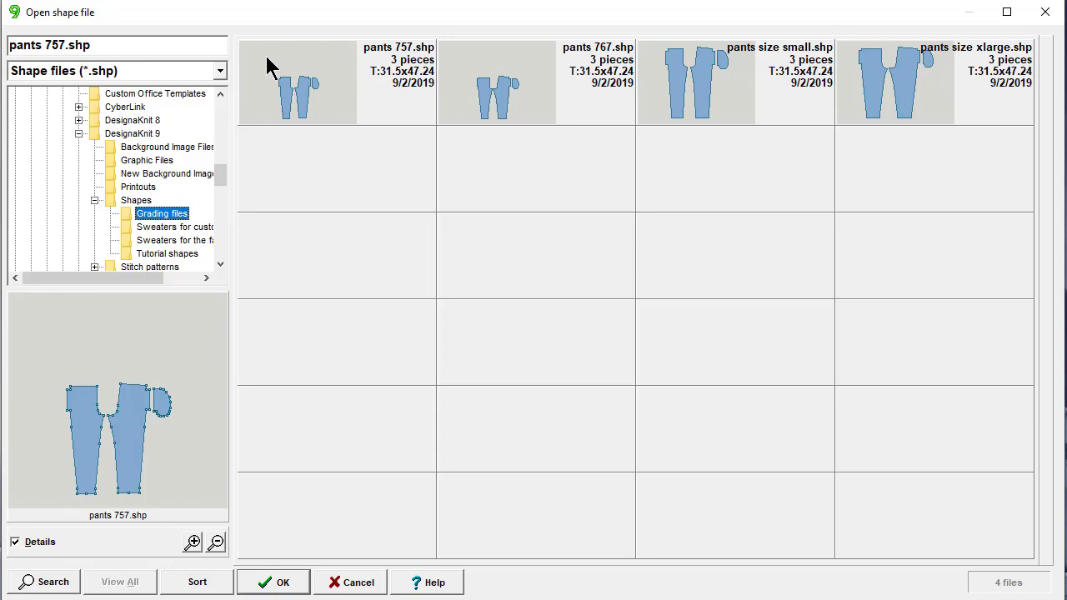
click(280, 586)
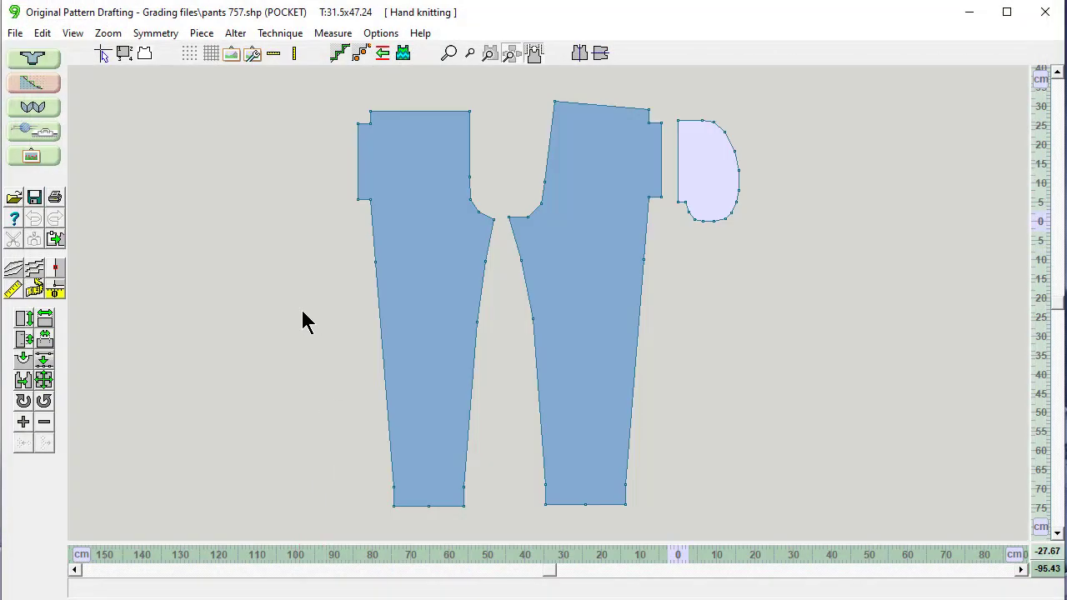
Step: Measure the front piece's inseam from crotch point to hem, reading 75.6
click(419, 257)
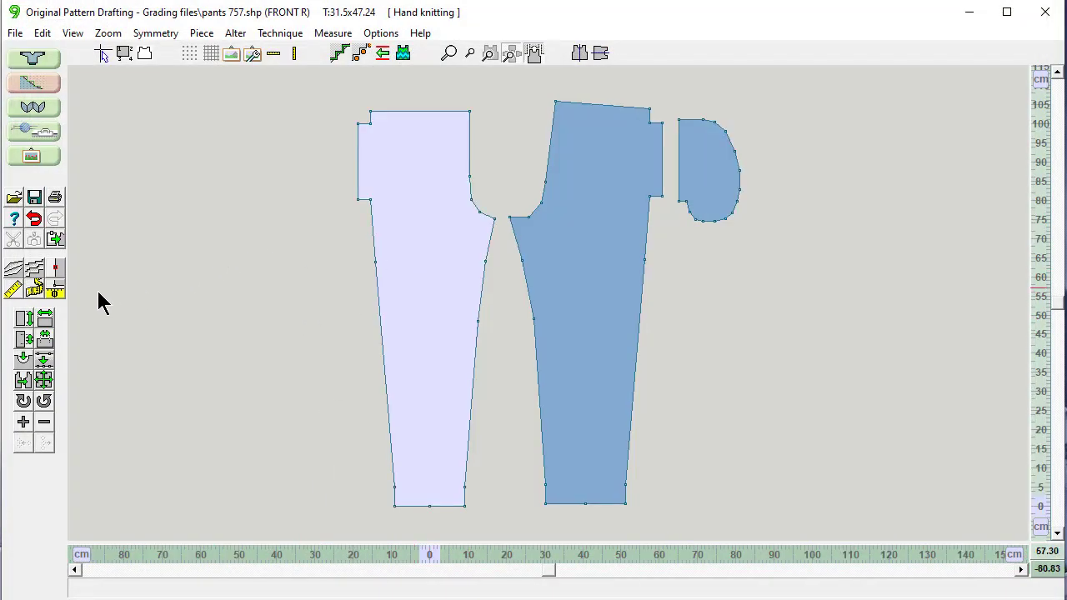
click(35, 290)
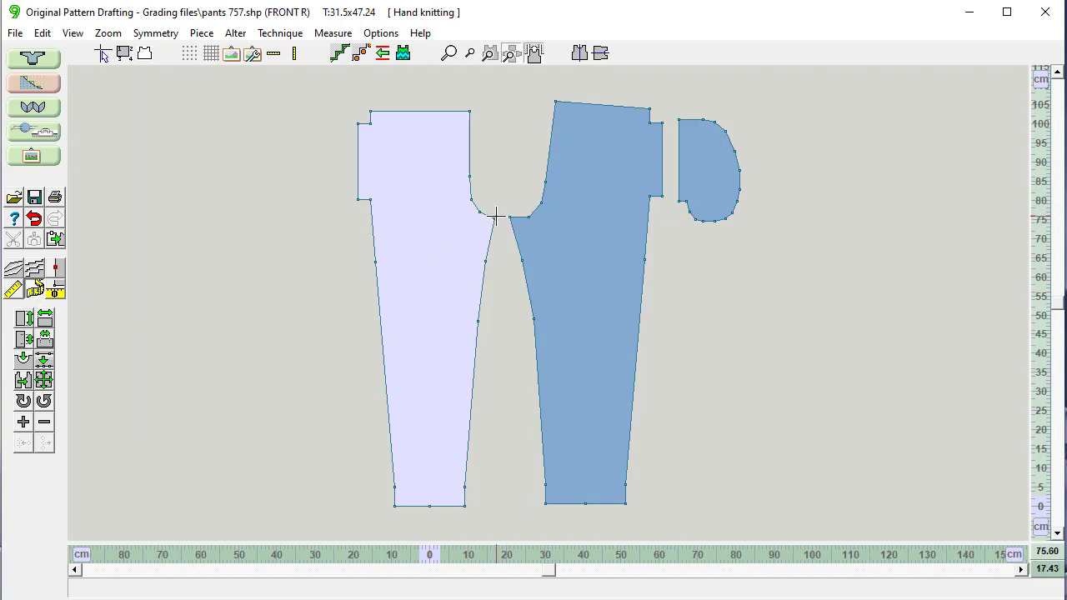
click(494, 219)
click(463, 506)
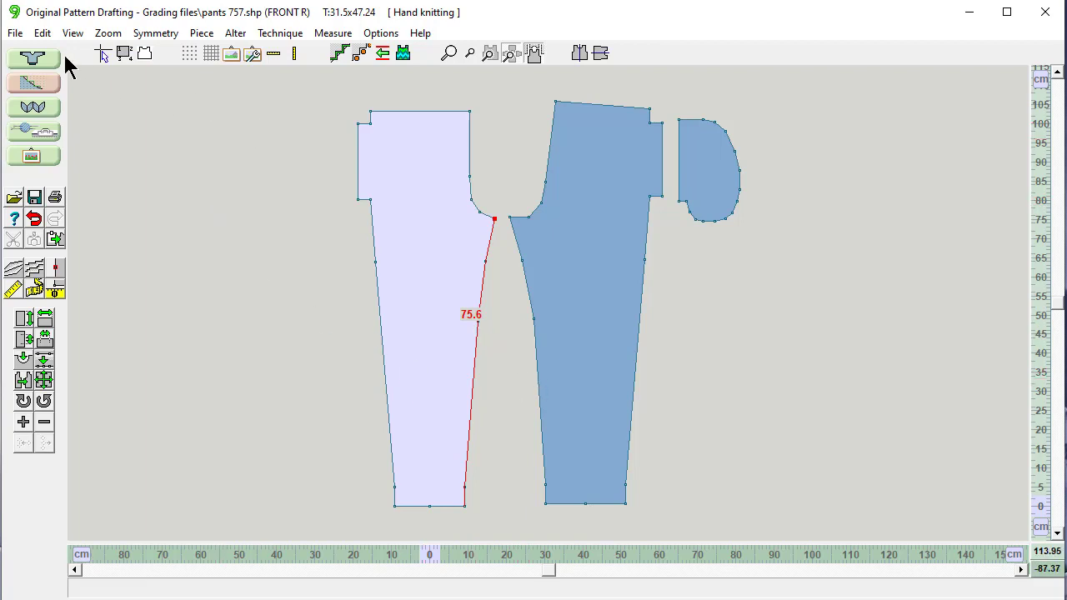
Step: Save the graded 757 pattern as 'Pants size medium'
click(14, 33)
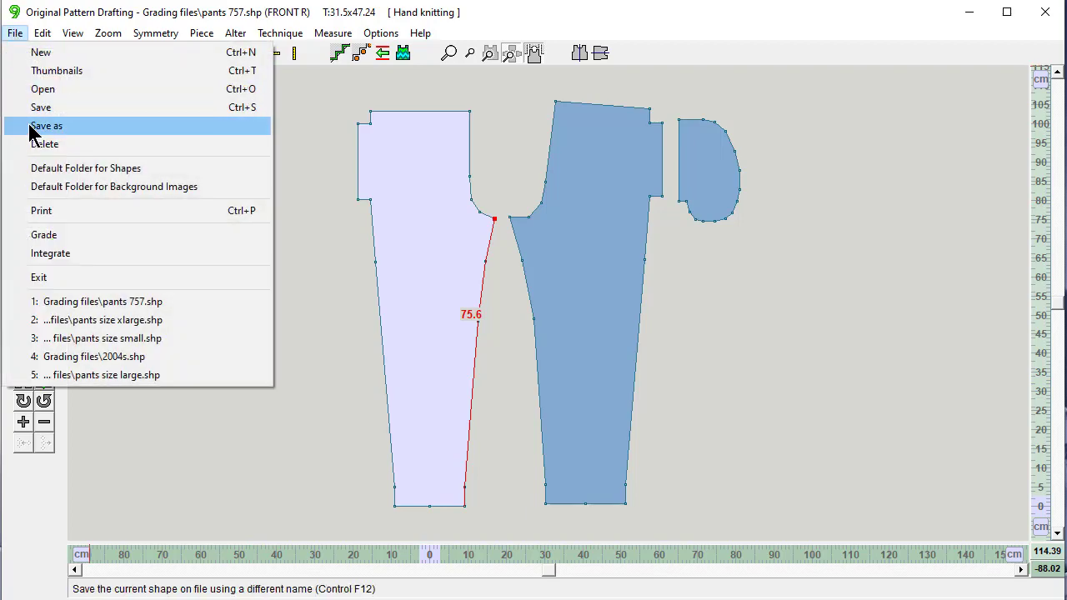
click(41, 126)
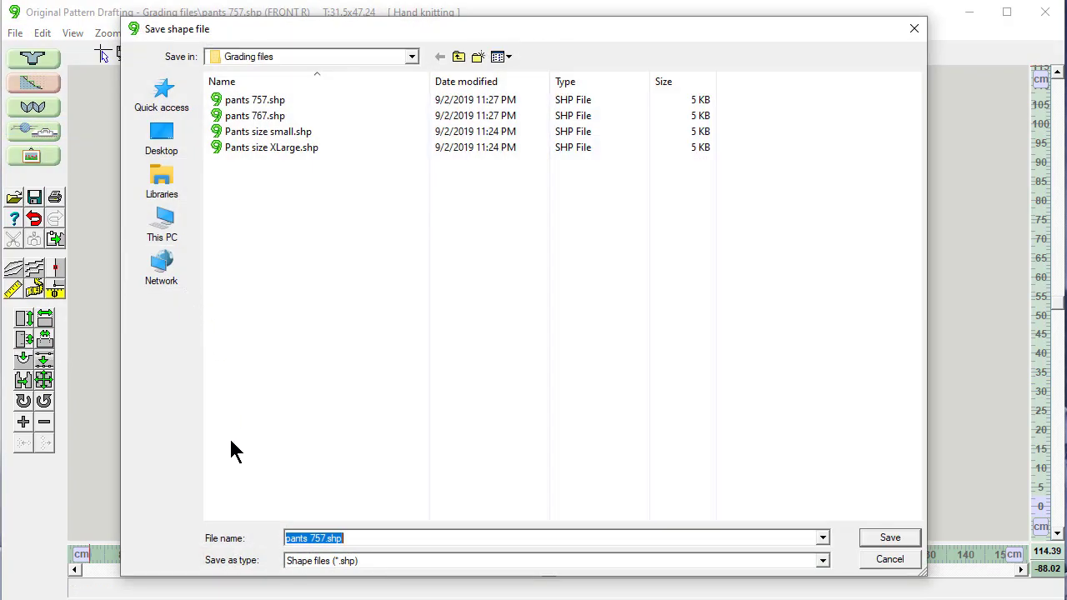
text(Pa)
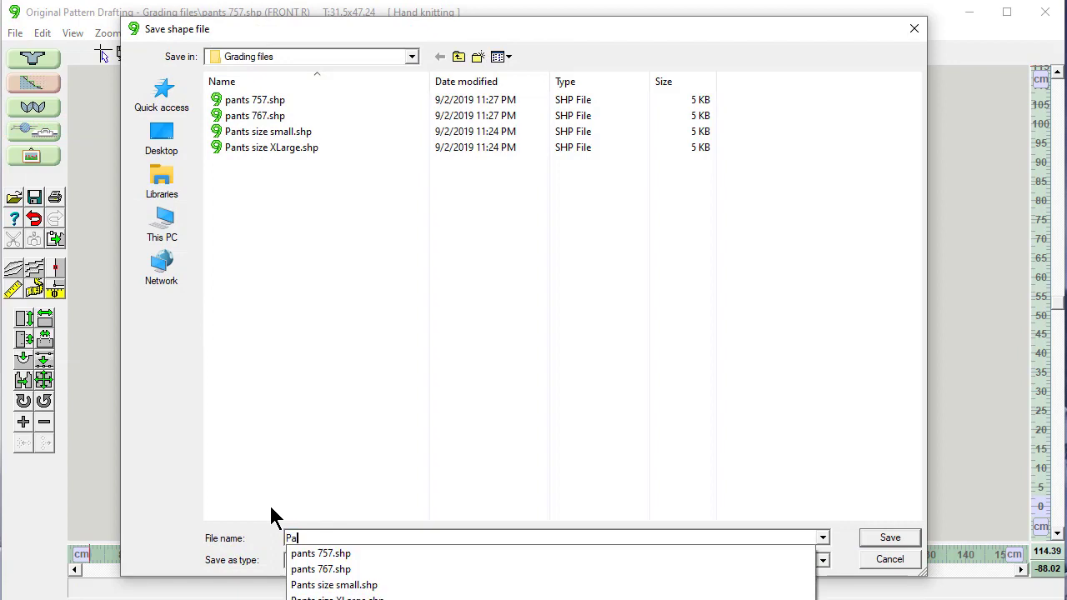
text(nts size )
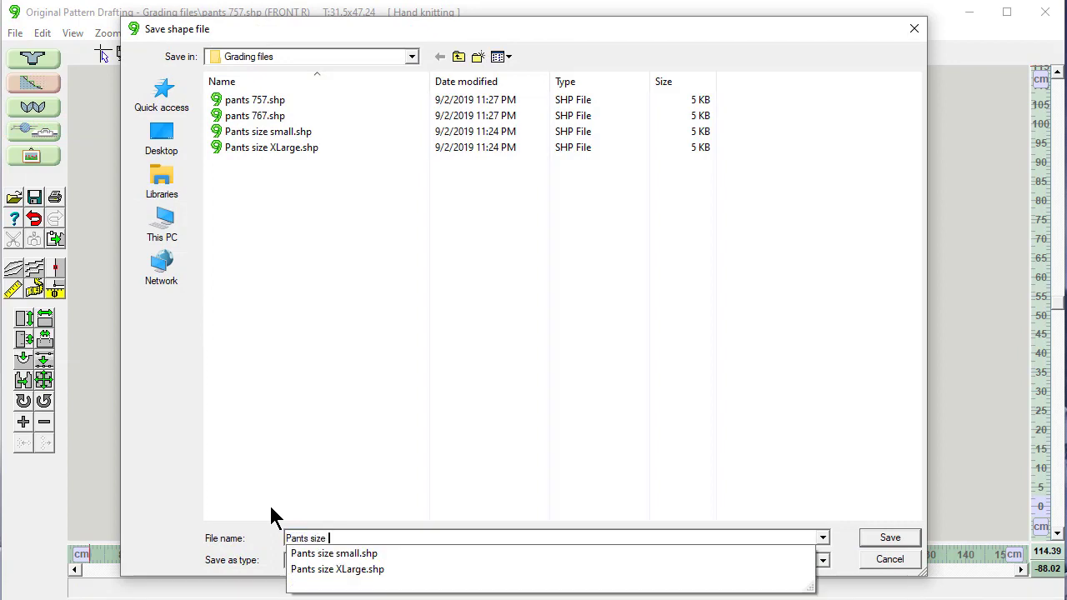
text(medium)
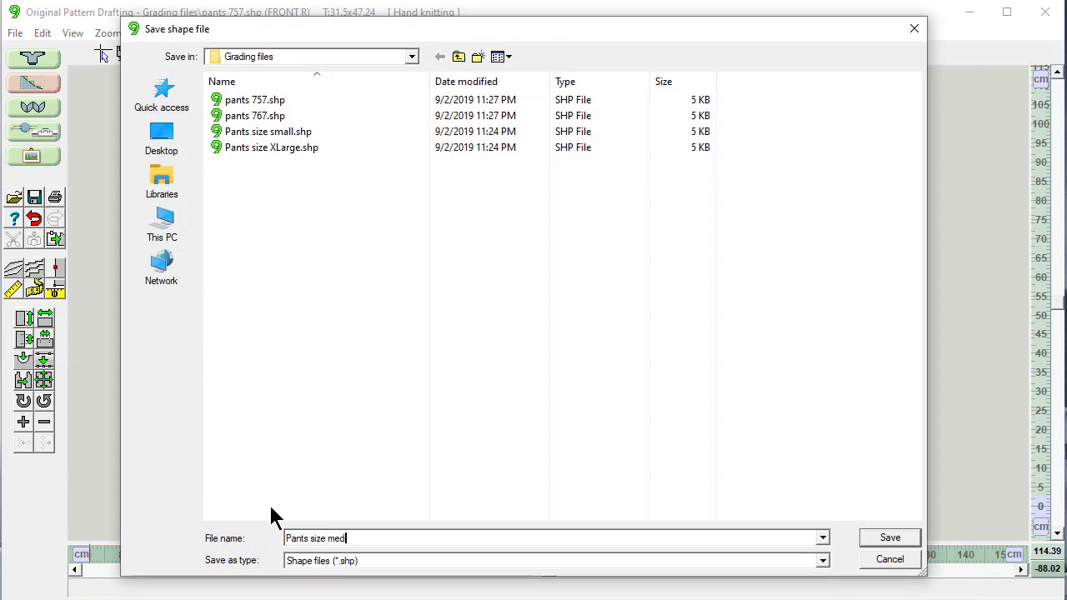
click(878, 539)
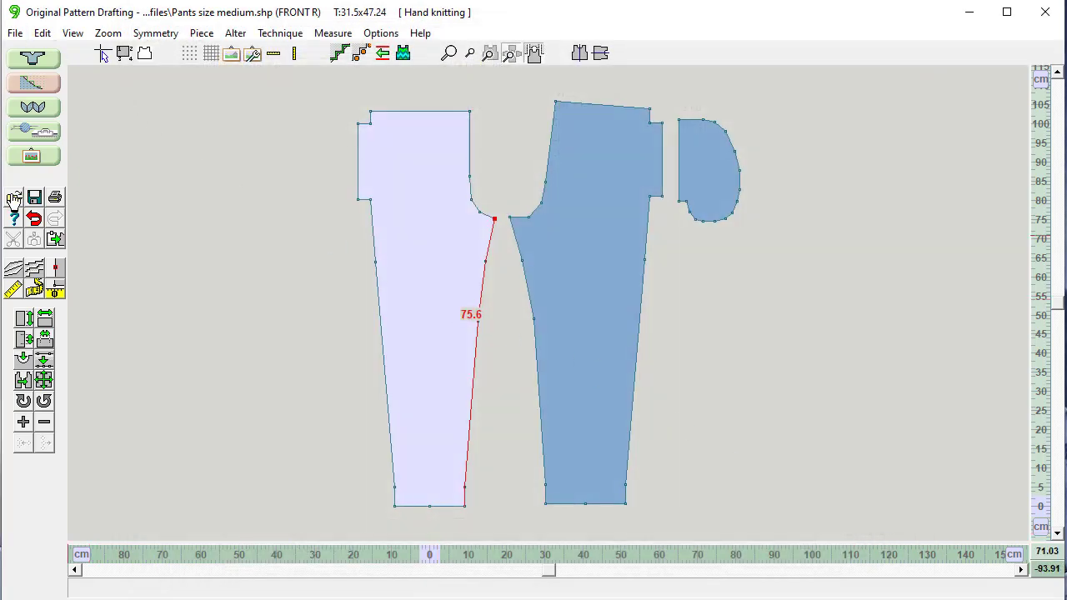
Step: Open pants 767.shp from the Grading files folder
click(14, 199)
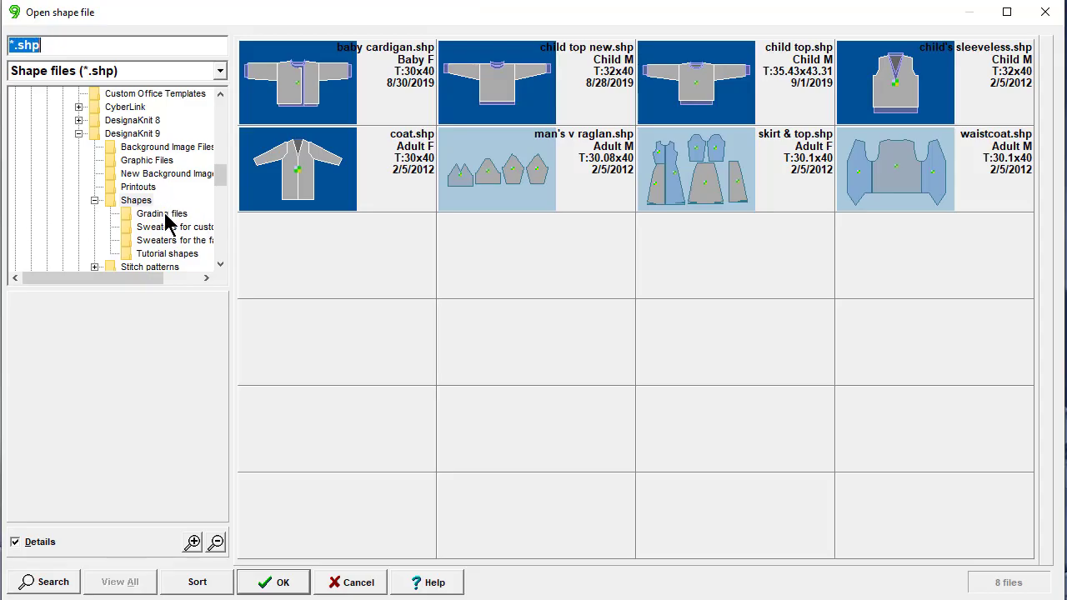
click(153, 214)
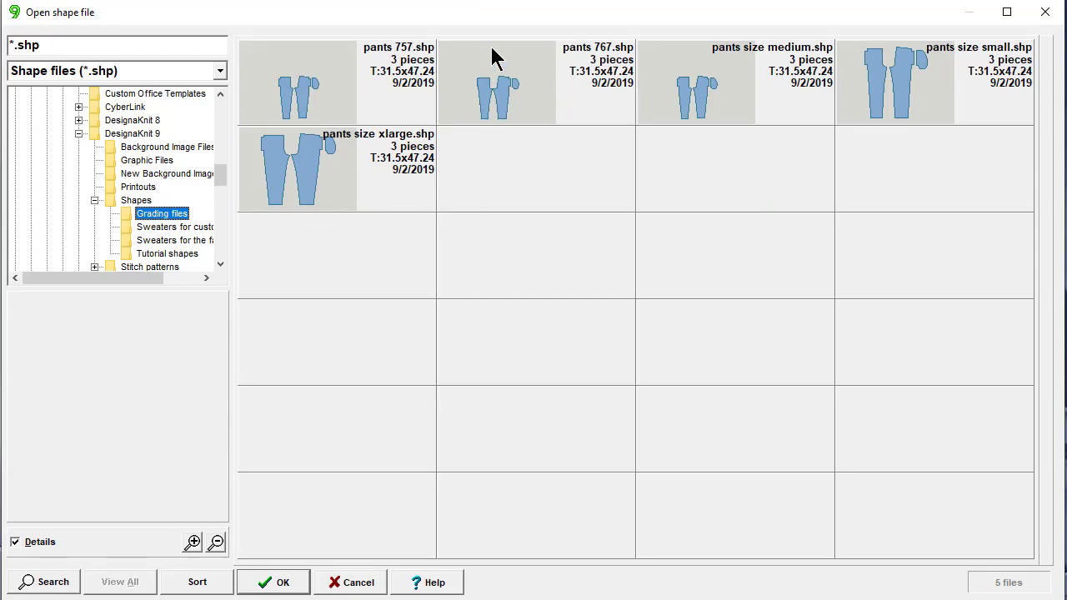
click(517, 108)
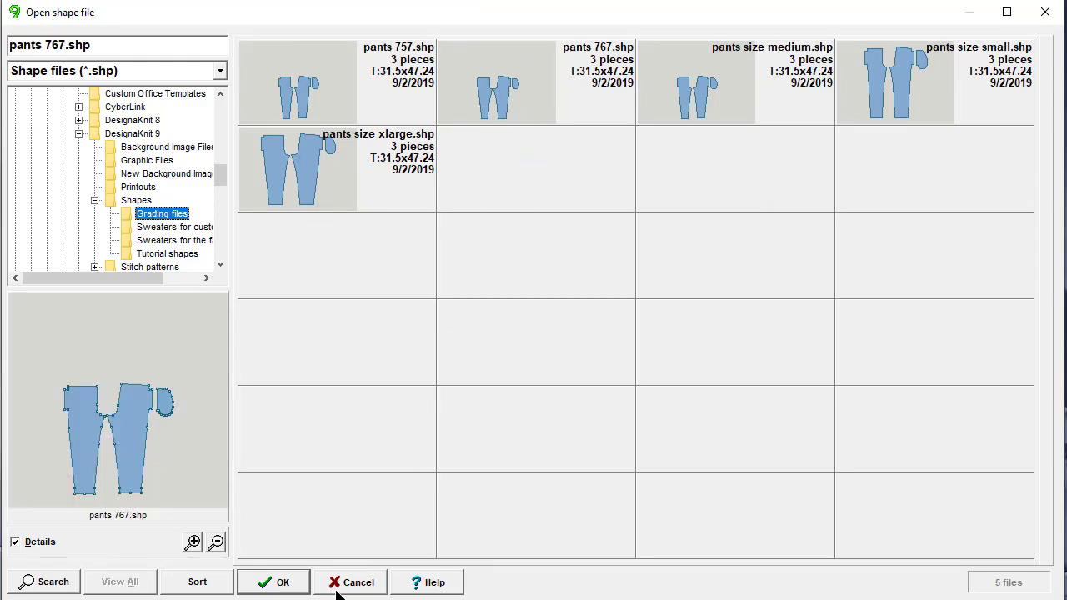
click(278, 582)
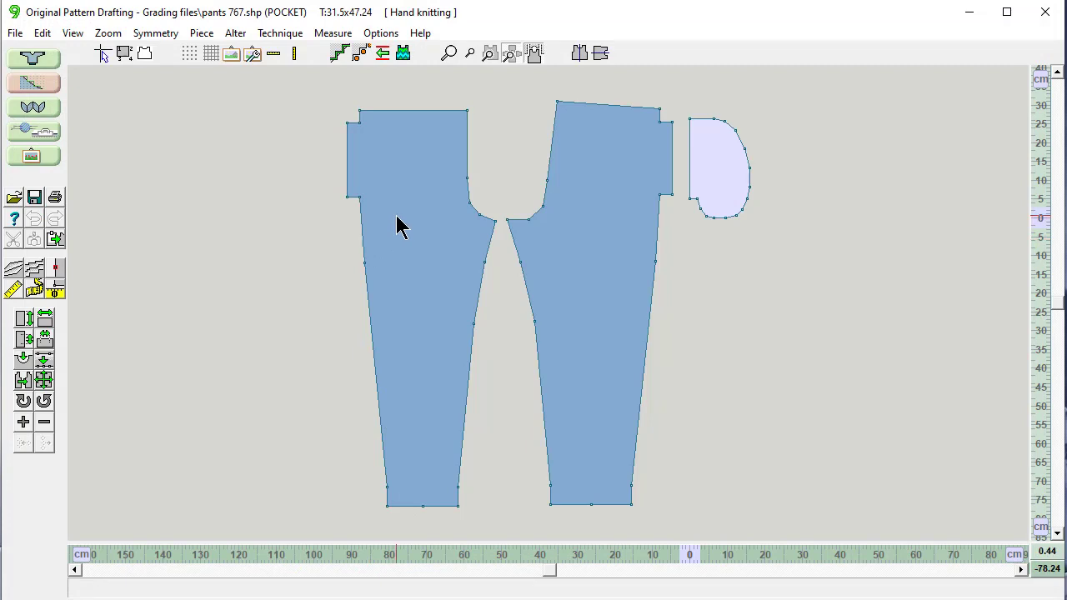
Step: Measure the front right piece's inseam from crotch point to hem, reading 76.6
click(404, 212)
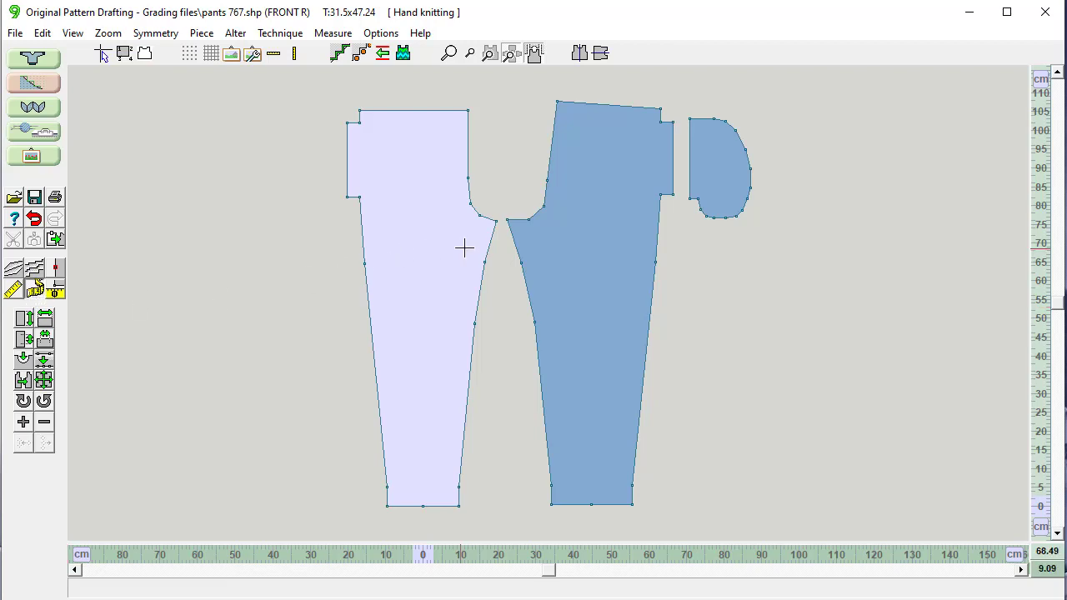
click(496, 221)
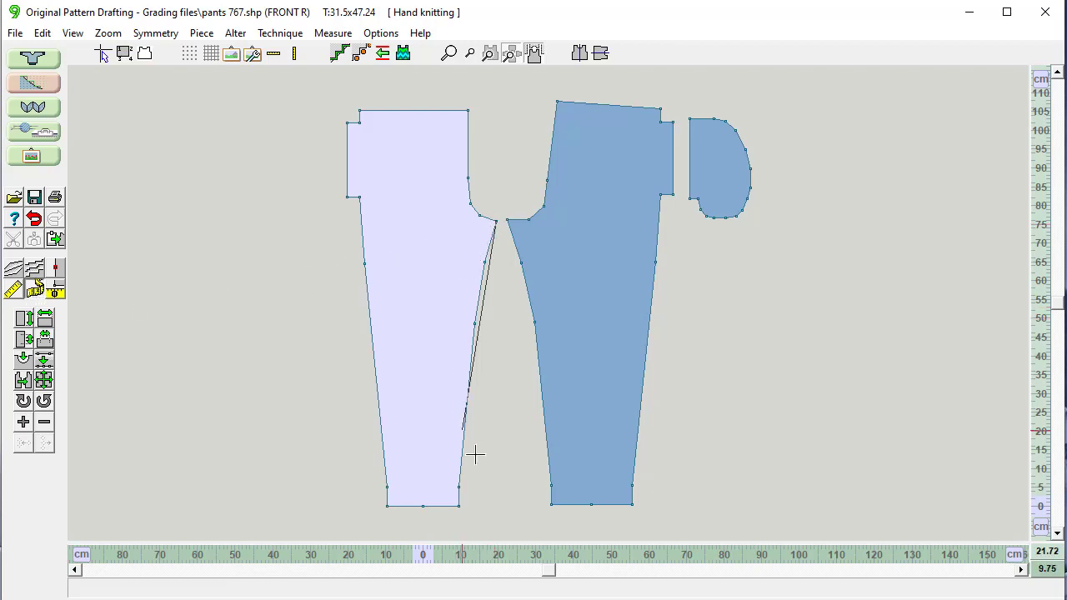
click(459, 506)
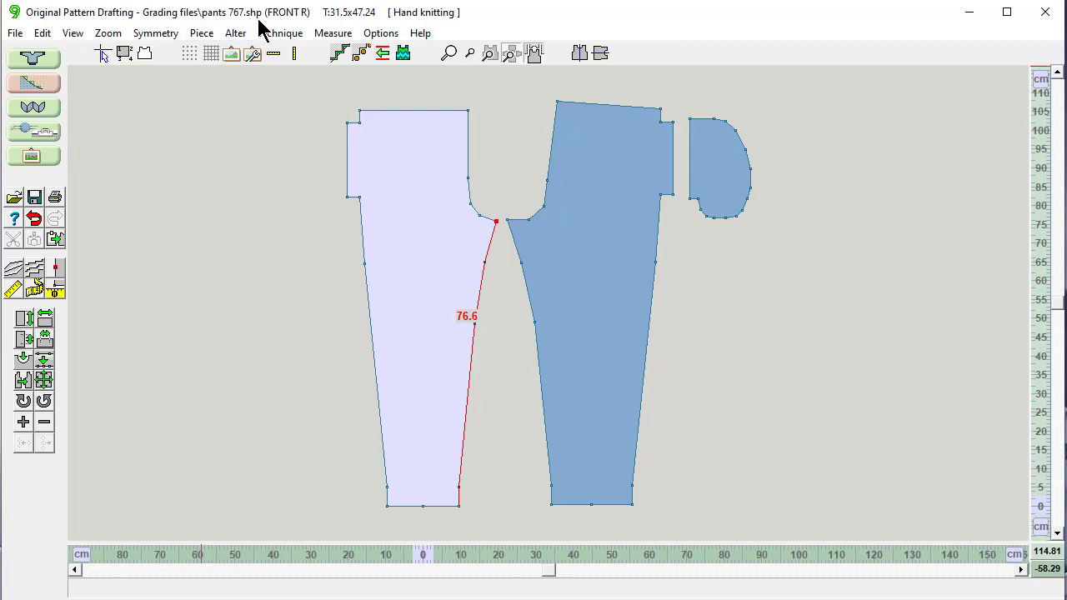
Step: Save the graded 767 pattern as 'Pants size large'
click(14, 34)
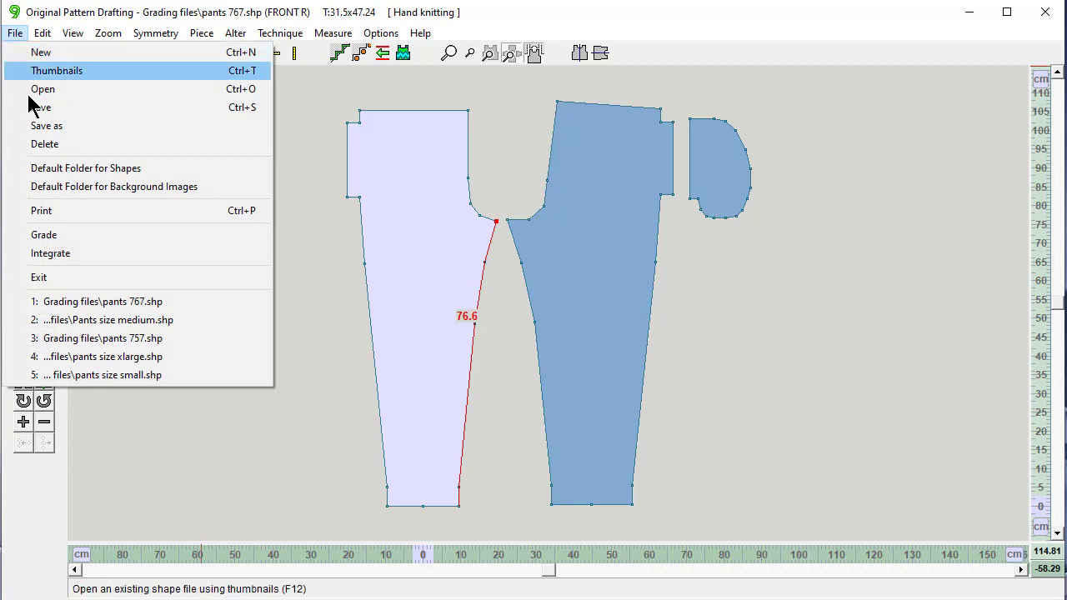
click(34, 127)
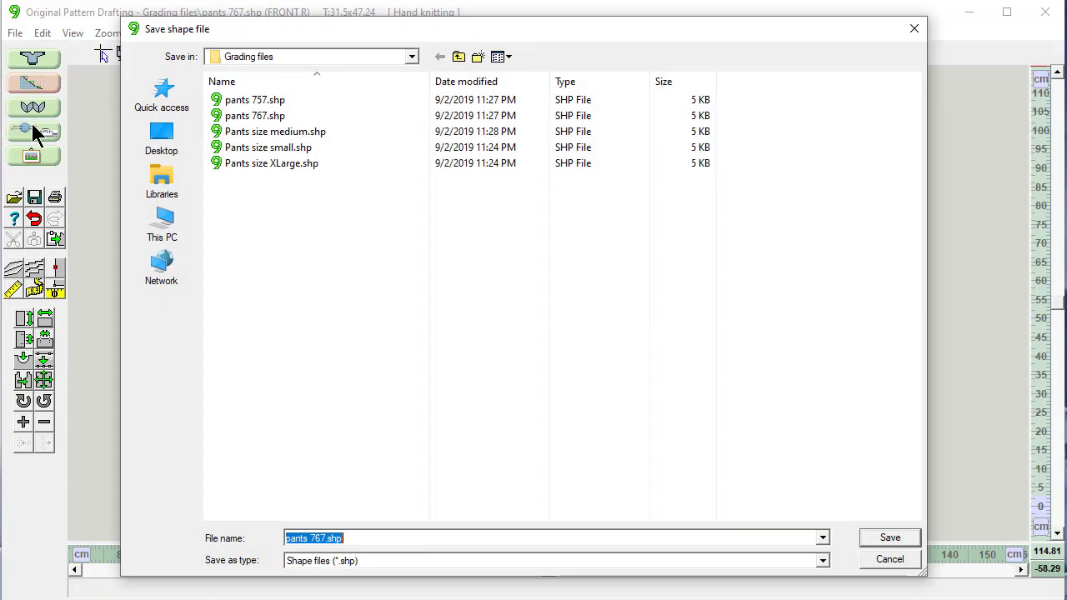
text(Pants size)
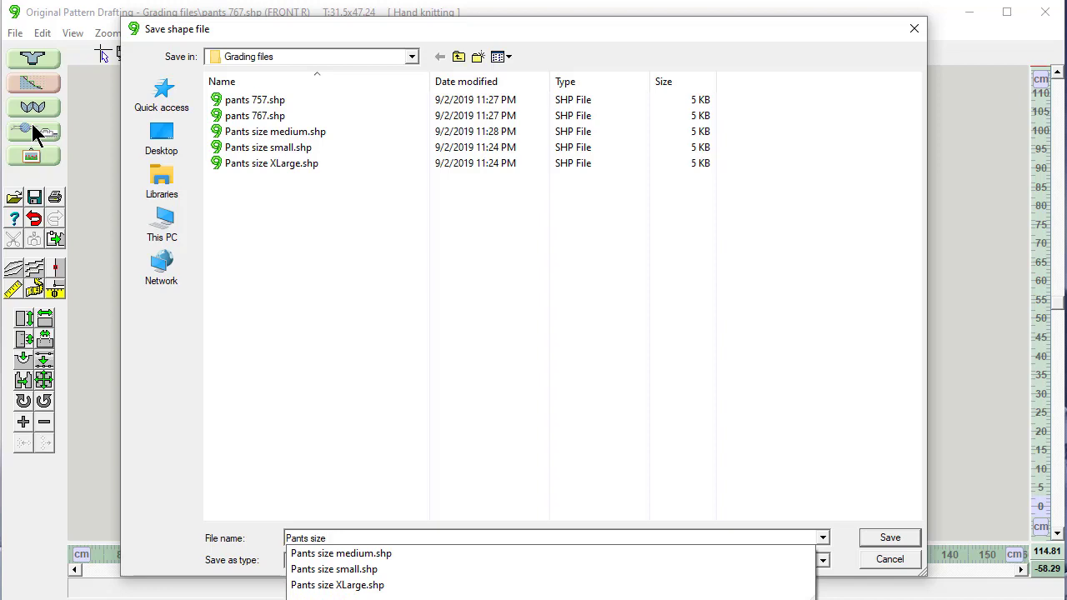
text( large)
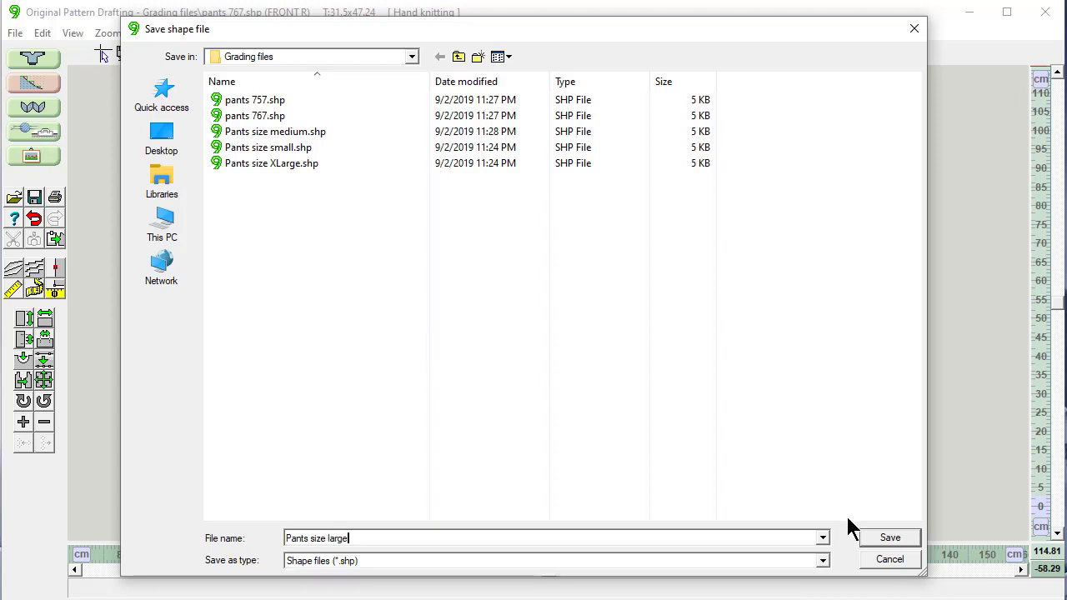
click(889, 538)
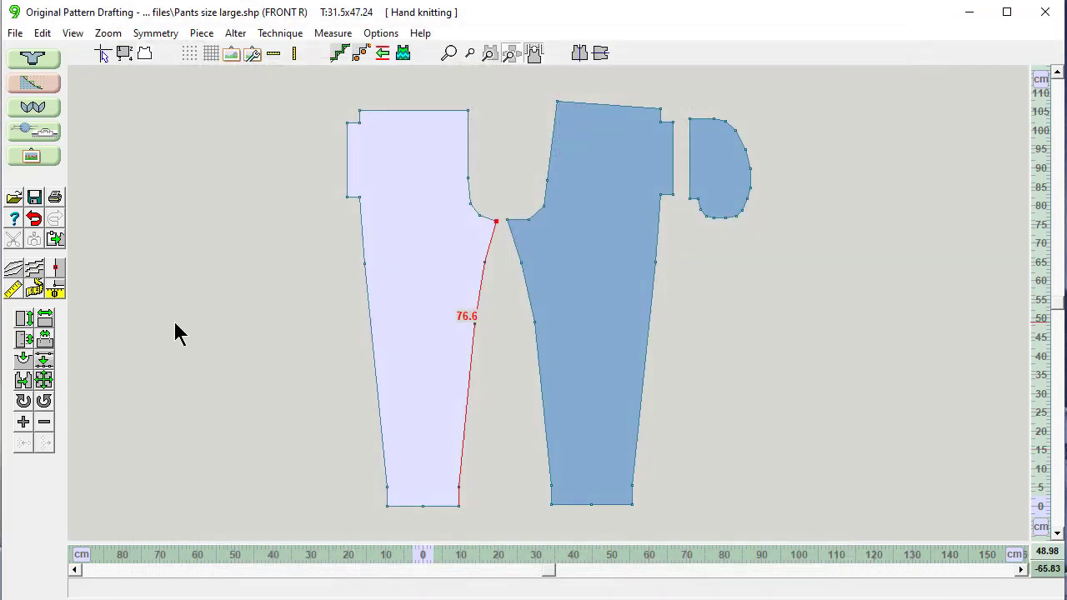
Step: Browse the Grading files folder to check the saved pattern, then cancel without opening anything
click(17, 196)
click(160, 215)
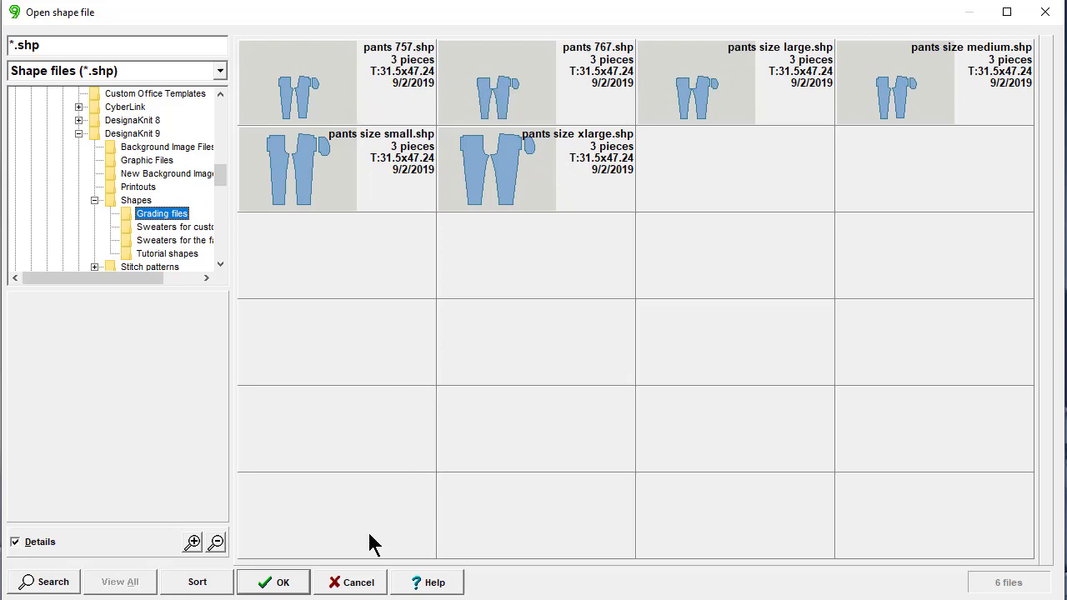
click(352, 584)
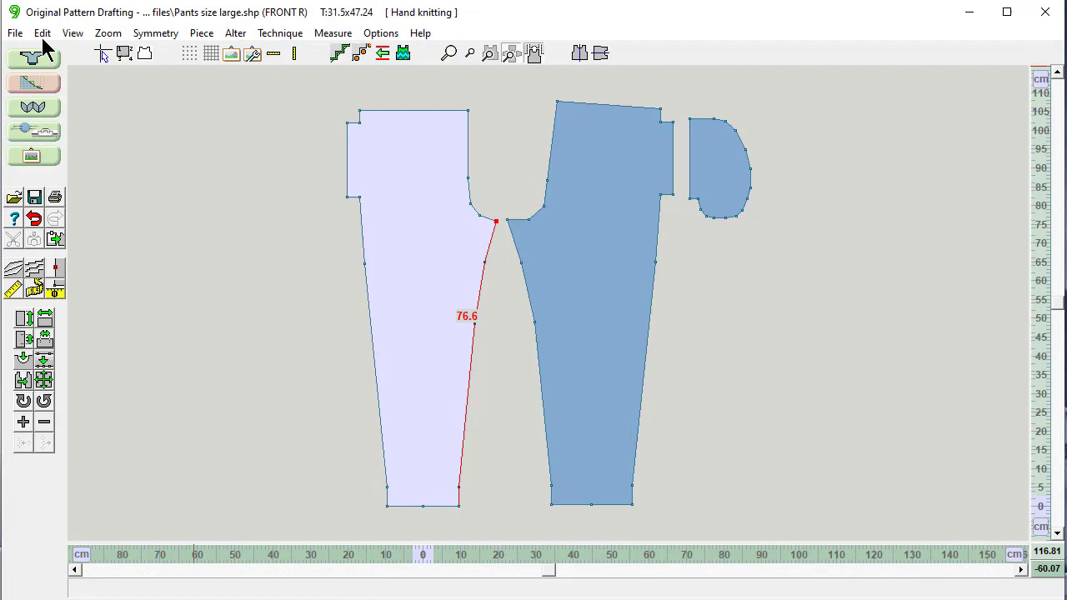
Step: Delete the temporary pants 757.shp and pants 767.shp files from the Grading files folder
click(15, 34)
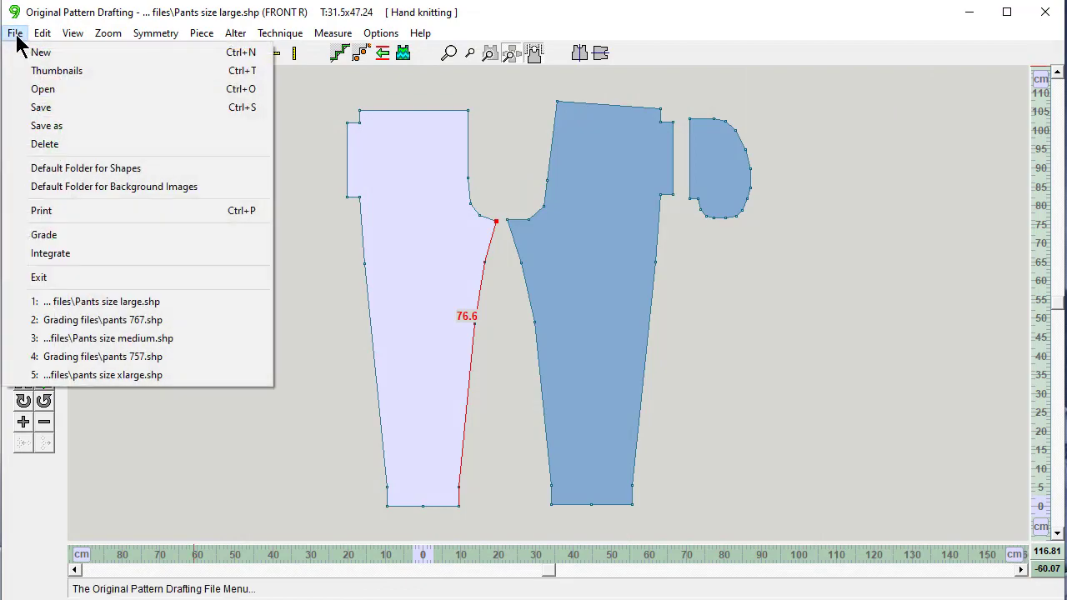
click(34, 149)
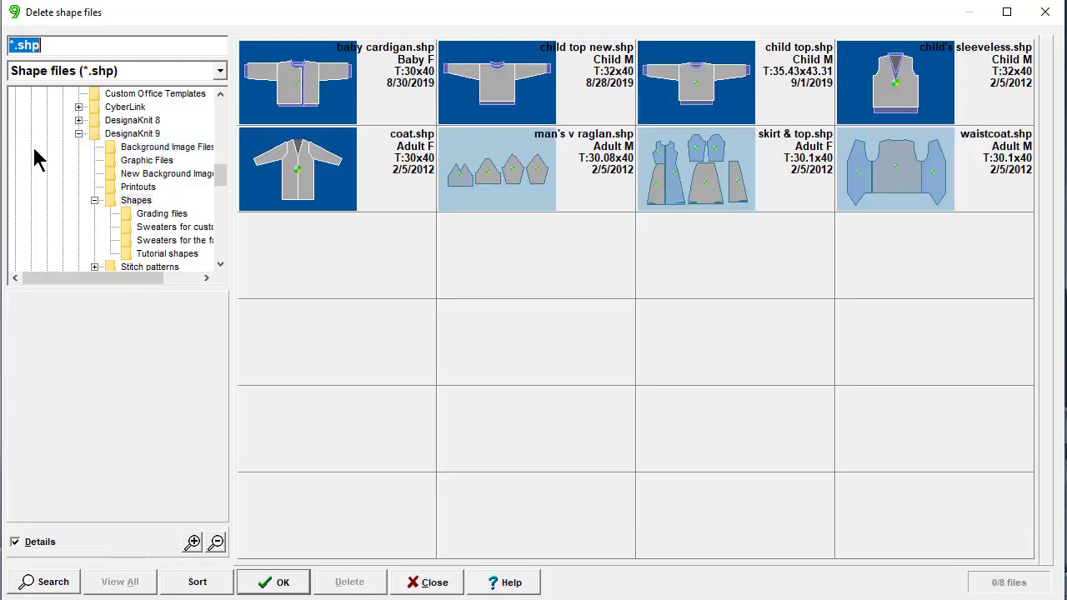
click(160, 215)
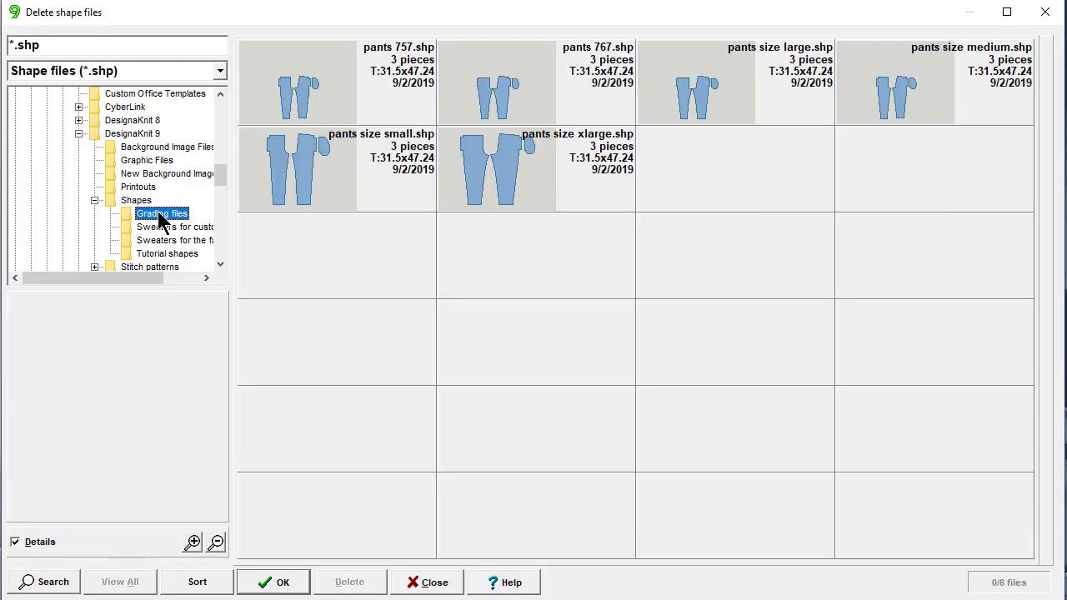
click(314, 84)
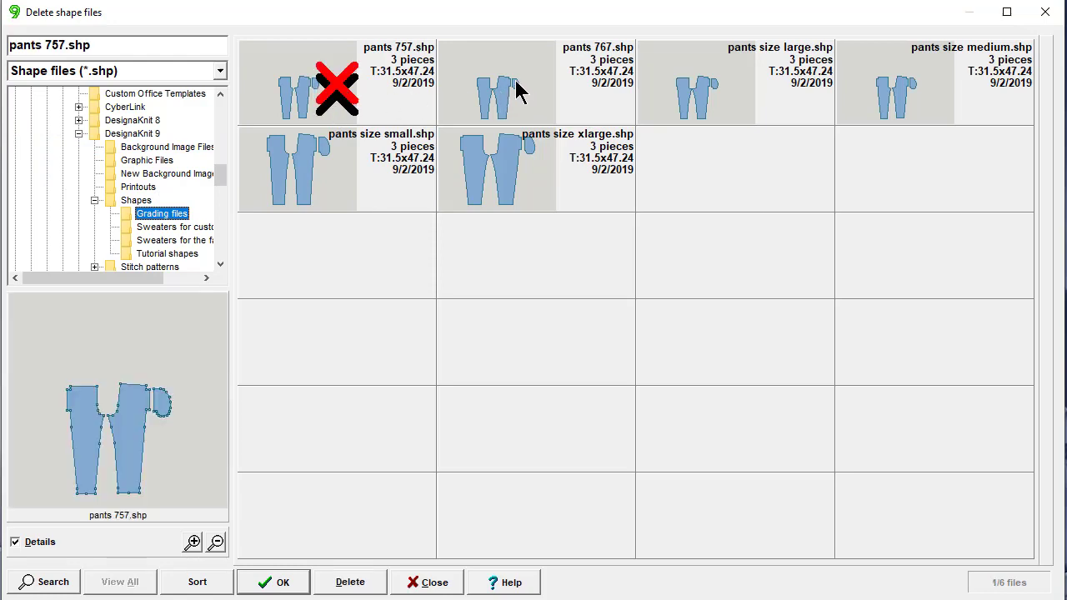
click(516, 89)
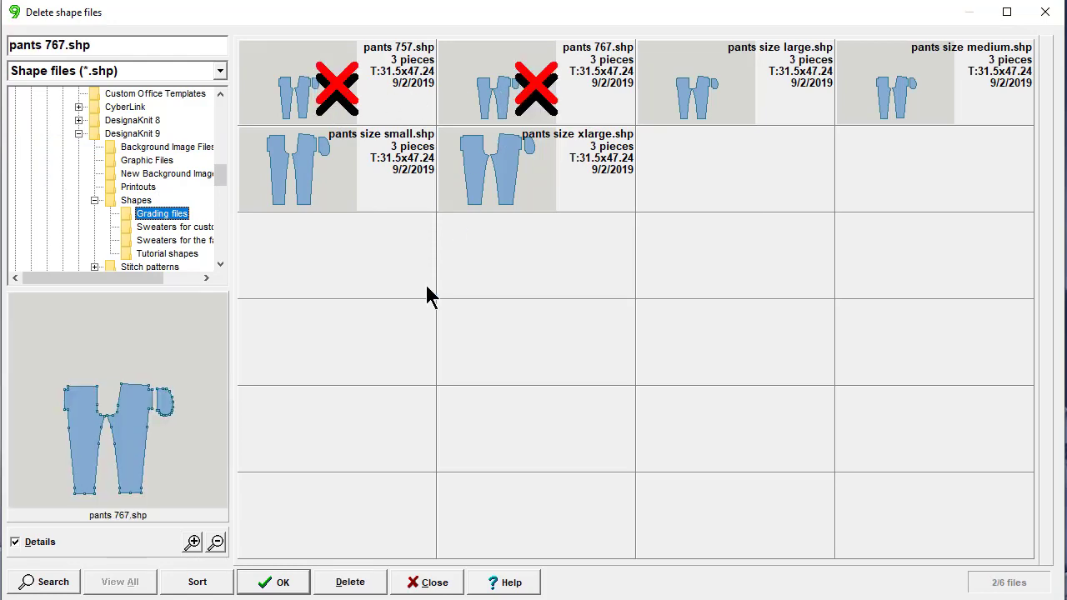
click(350, 588)
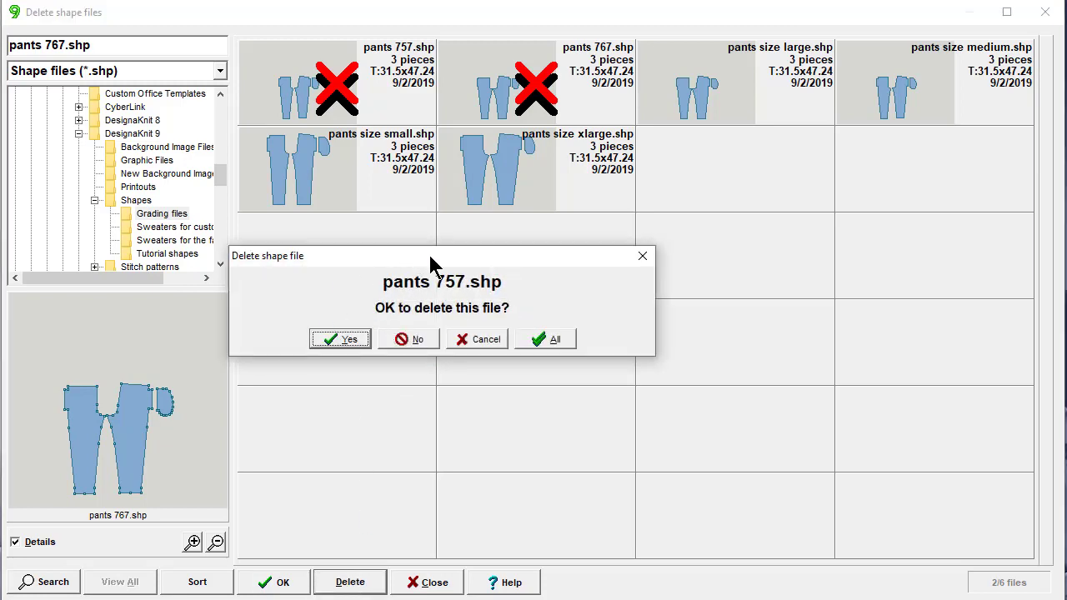
click(546, 337)
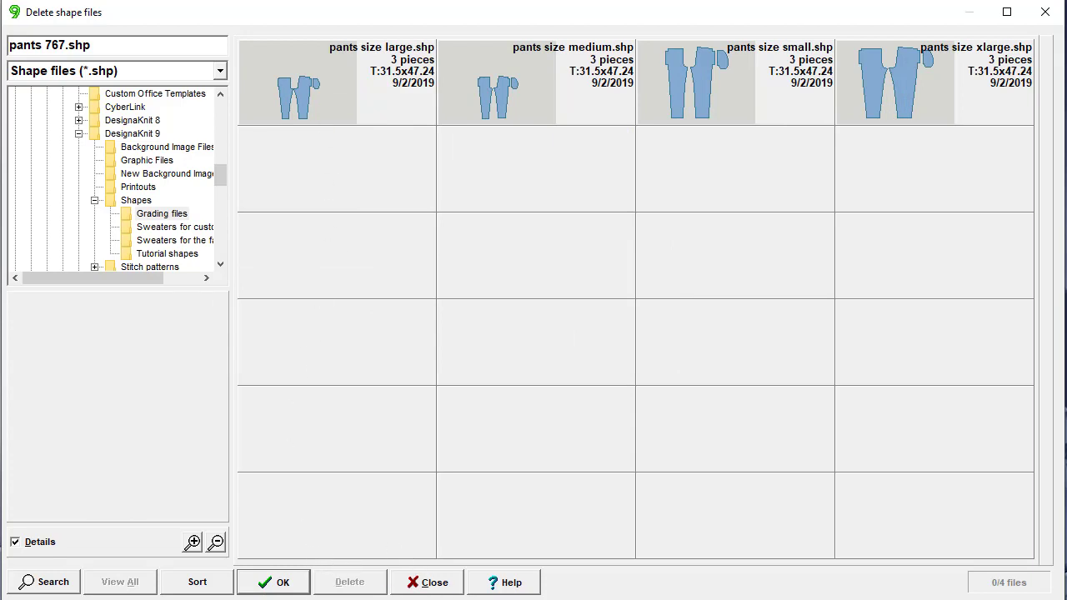
click(438, 583)
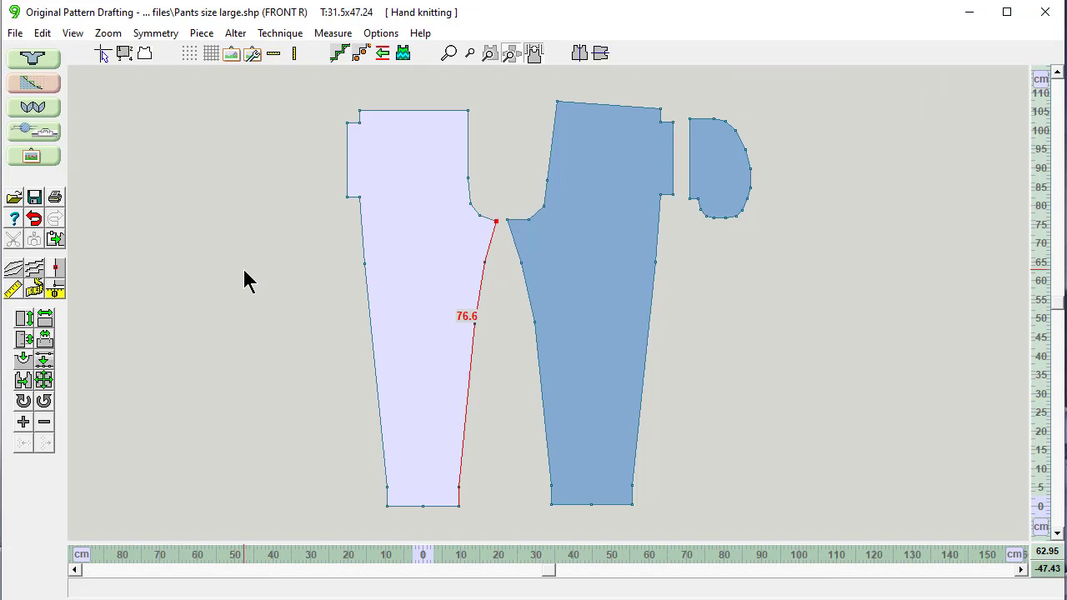